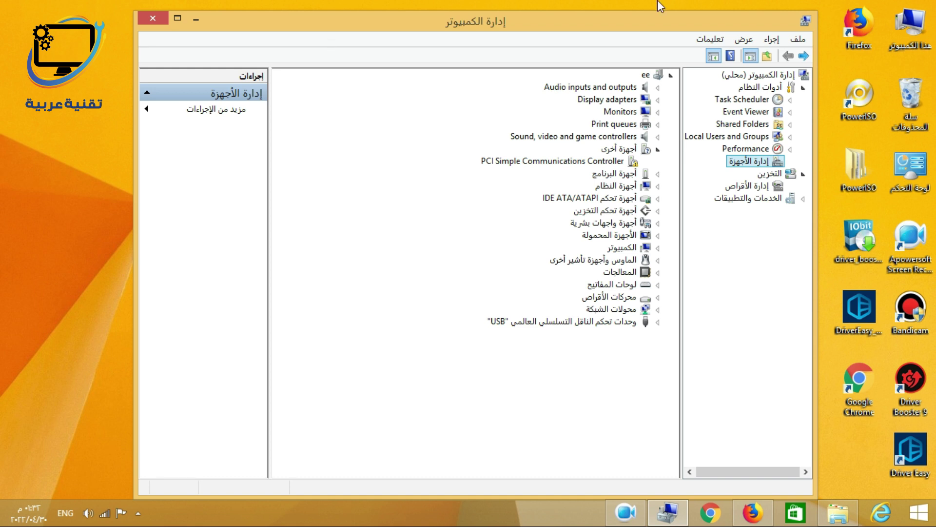
# Open a new Computer Management window for this PC and display its Device Manager
pyautogui.rightClick(910, 24)
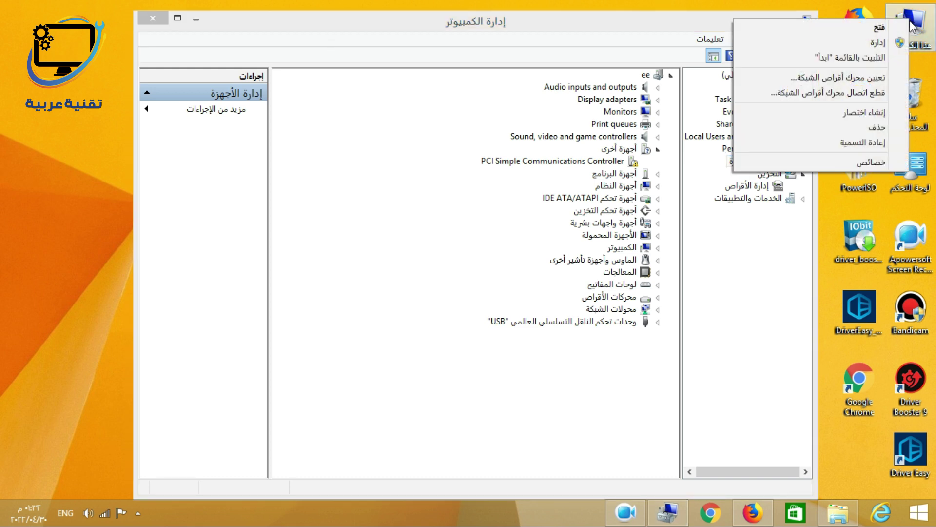
pyautogui.click(894, 45)
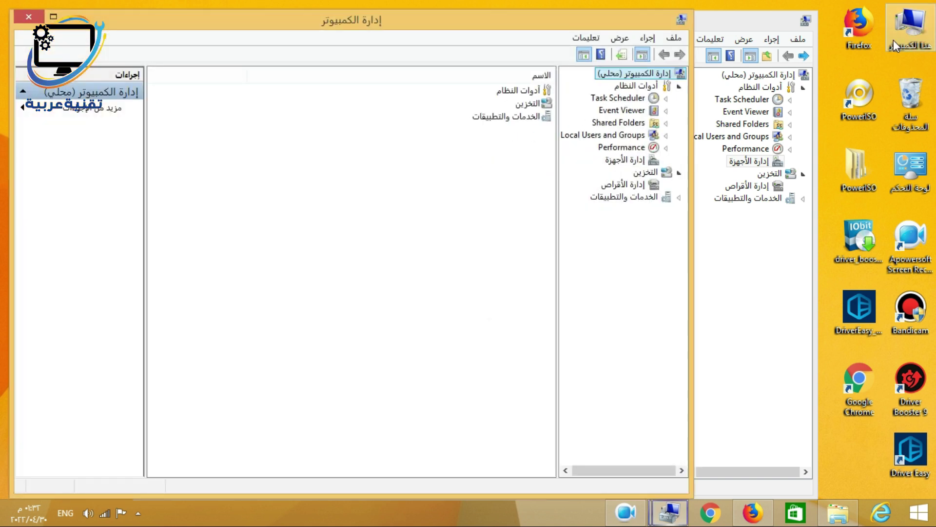
pyautogui.click(625, 160)
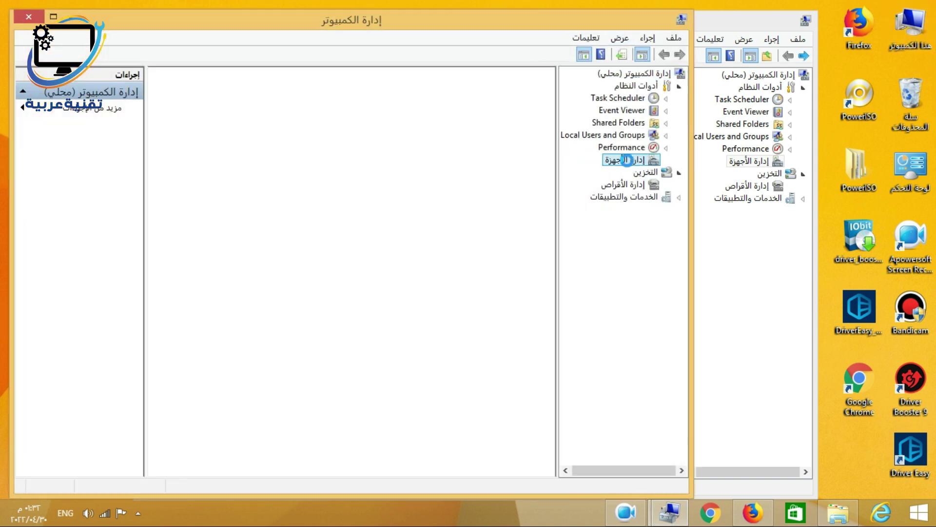
pyautogui.moveTo(551, 24); pyautogui.dragTo(675, 25)
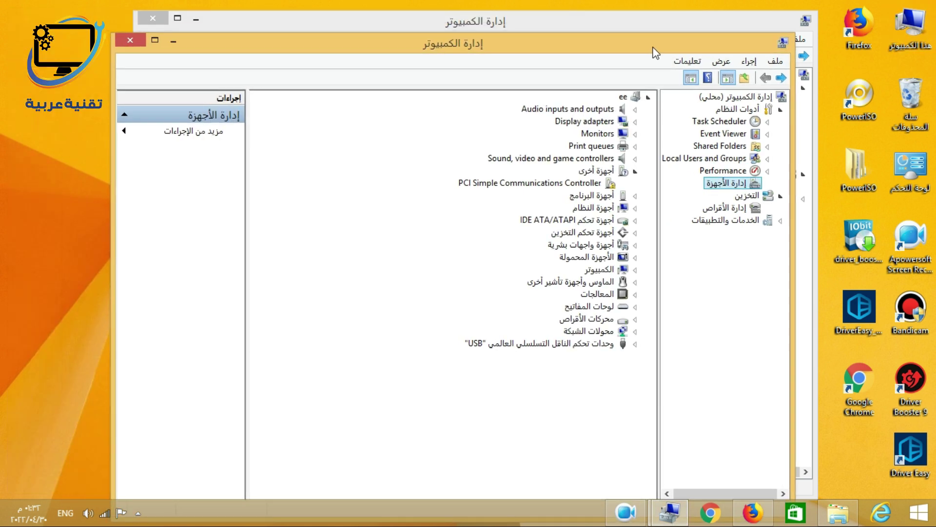
# Close the duplicate Computer Management window in the background and reposition the remaining one on the desktop
pyautogui.click(169, 27)
pyautogui.click(168, 23)
pyautogui.moveTo(457, 46); pyautogui.dragTo(498, 32)
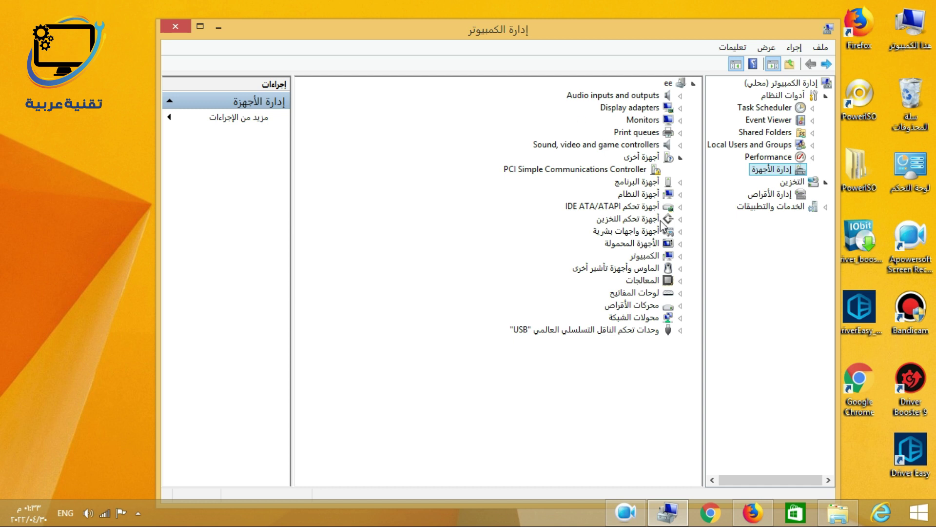
# Switch to Firefox, view the "acer aspire 3 a315 driver" search results and bring up the Aspire A315-51 product support page
pyautogui.click(753, 512)
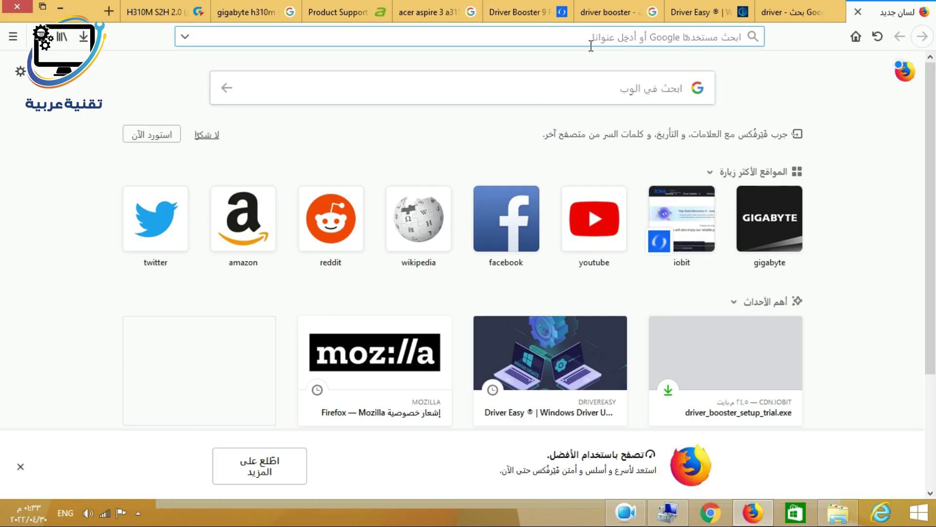
pyautogui.click(464, 18)
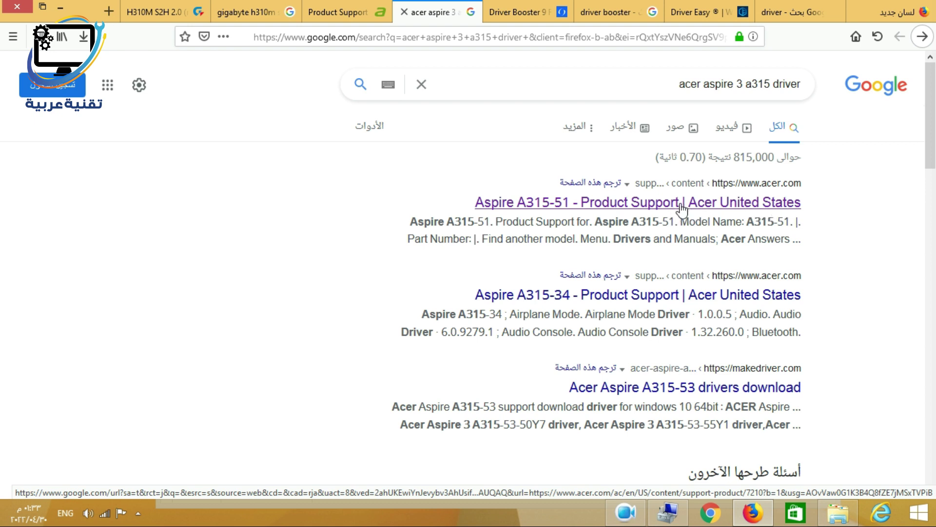
pyautogui.click(356, 14)
pyautogui.scroll(6, 435, 247)
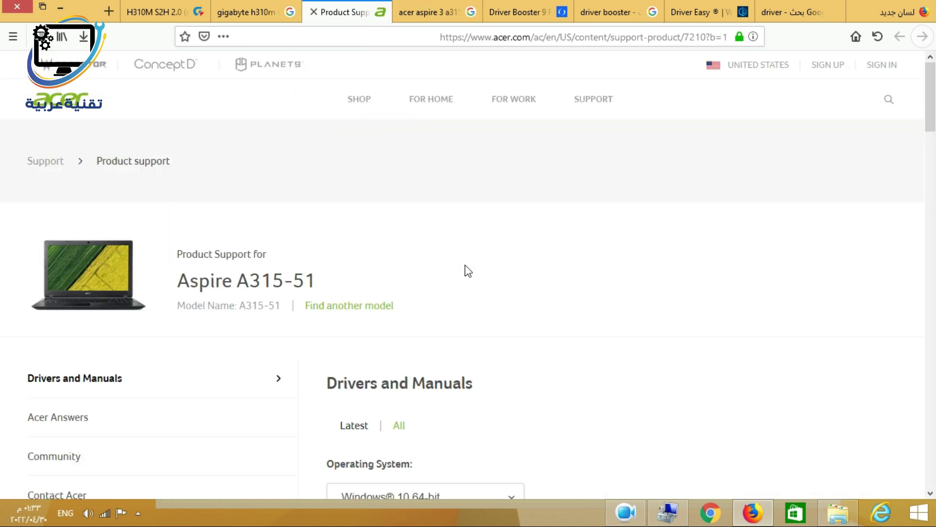
# Check the operating system choices offered for the Aspire A315-51 drivers
pyautogui.scroll(-4, 240, 270)
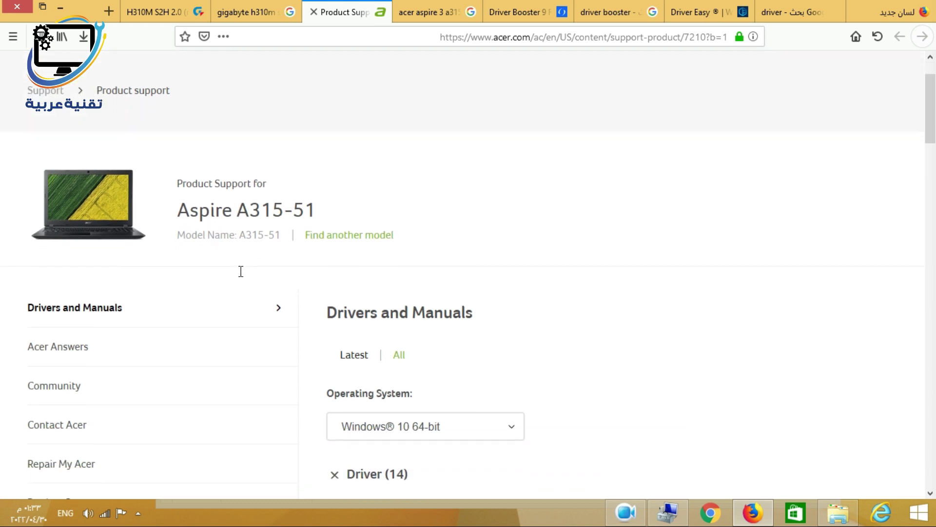
pyautogui.click(497, 295)
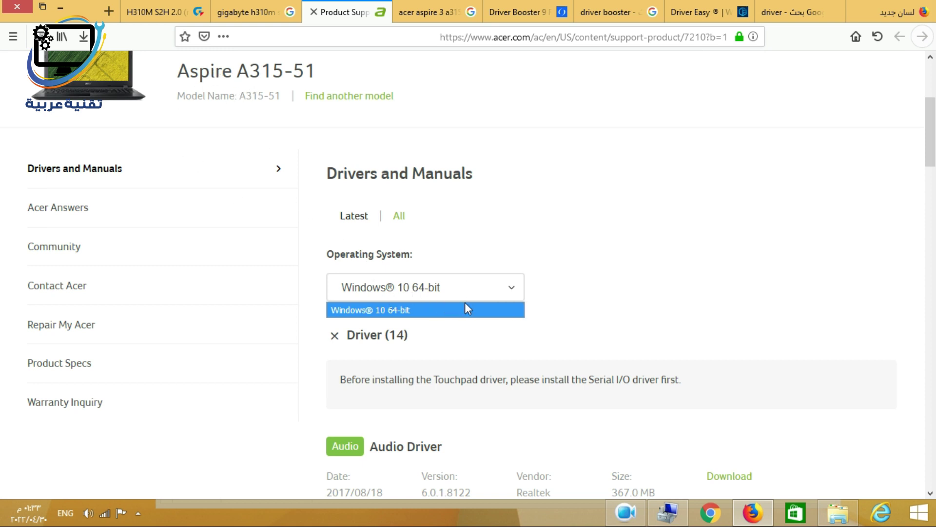
pyautogui.scroll(-4, 580, 263)
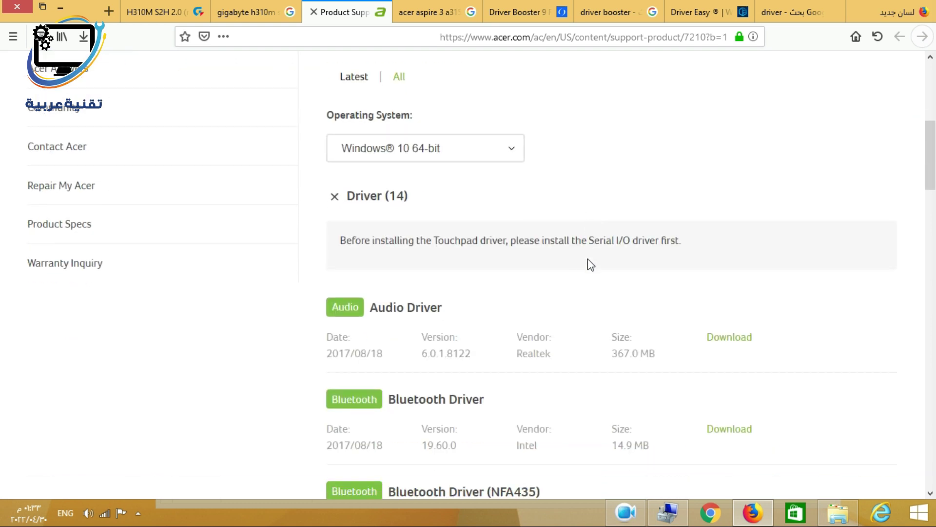
# Collapse and re-expand the Driver category, and examine the downloads listed for the Aspire A315-51
pyautogui.click(334, 128)
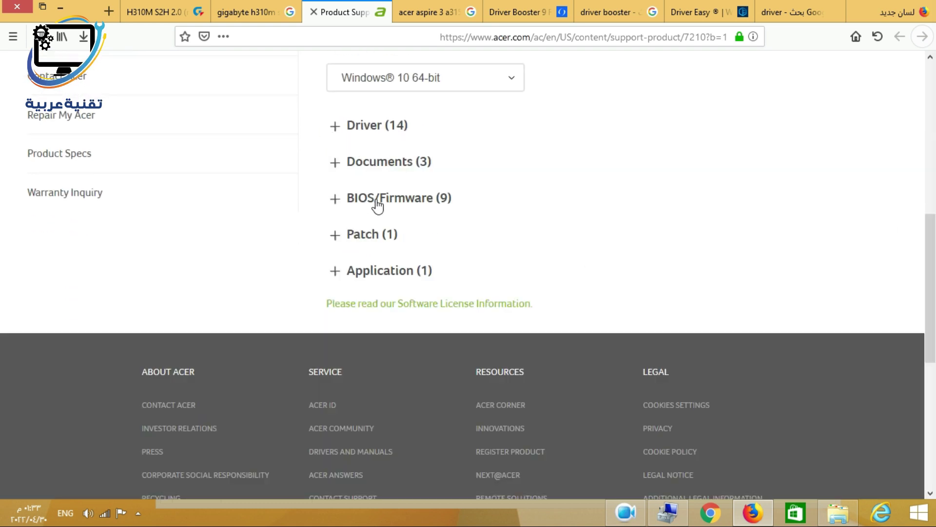
pyautogui.click(383, 127)
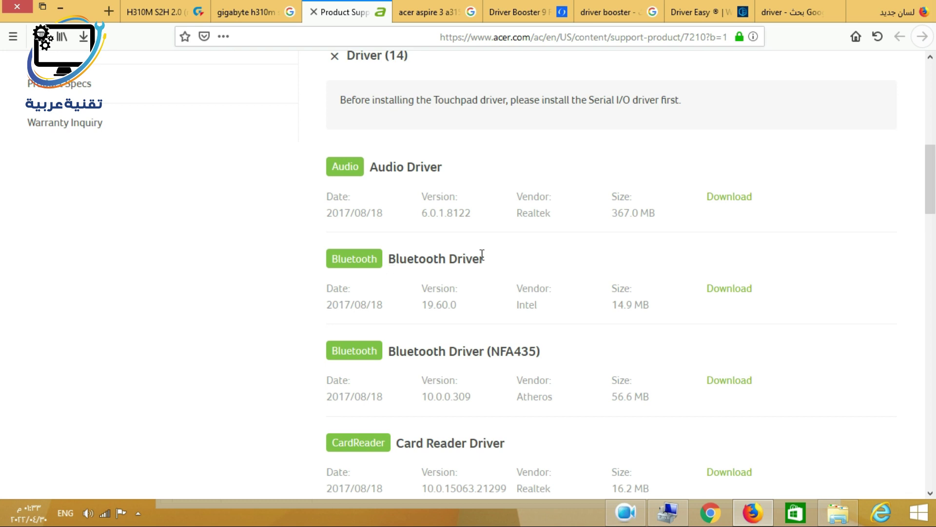
pyautogui.scroll(-2, 493, 268)
pyautogui.scroll(-3, 517, 351)
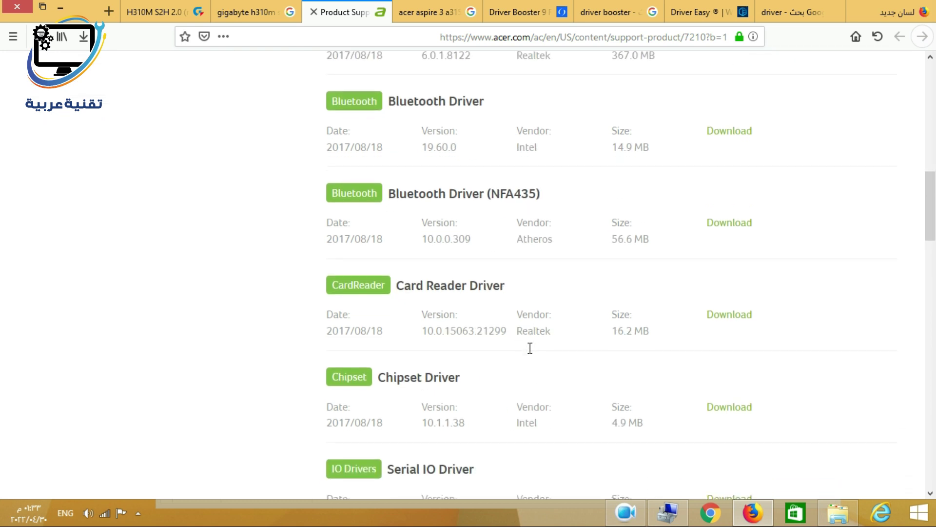
pyautogui.scroll(-3, 531, 353)
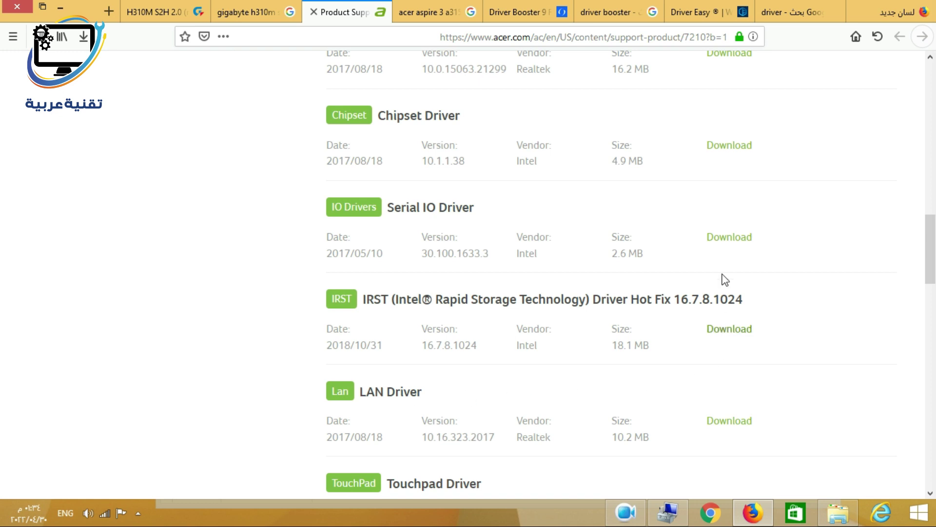
pyautogui.scroll(4, 725, 273)
pyautogui.scroll(10, 725, 273)
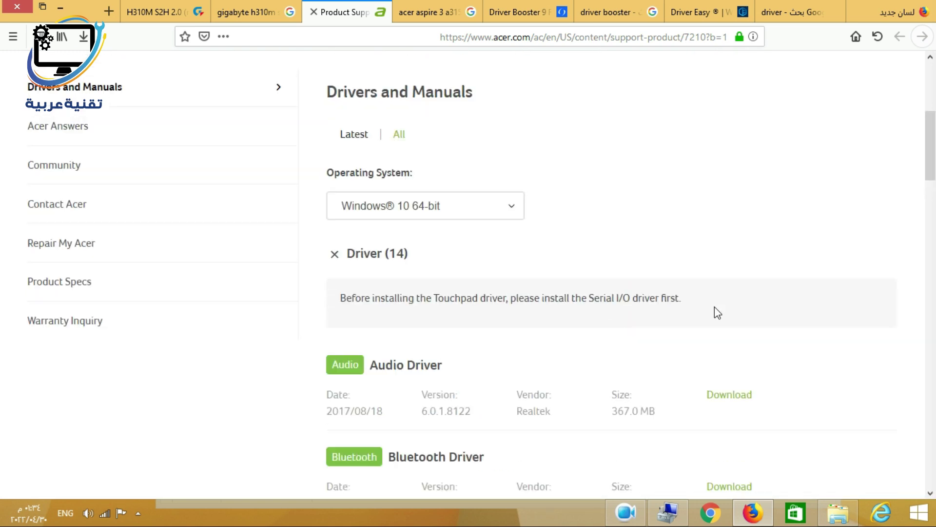
pyautogui.scroll(3, 719, 310)
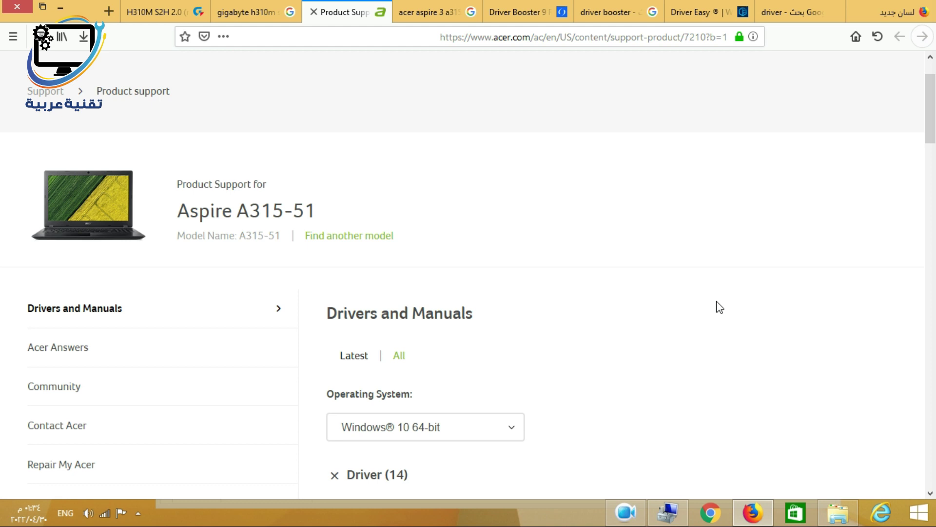
# View the "gigabyte h310m s2h driver" search results, bring up the H310M S2H 2.0 support page and check its Driver OS choices
pyautogui.click(282, 9)
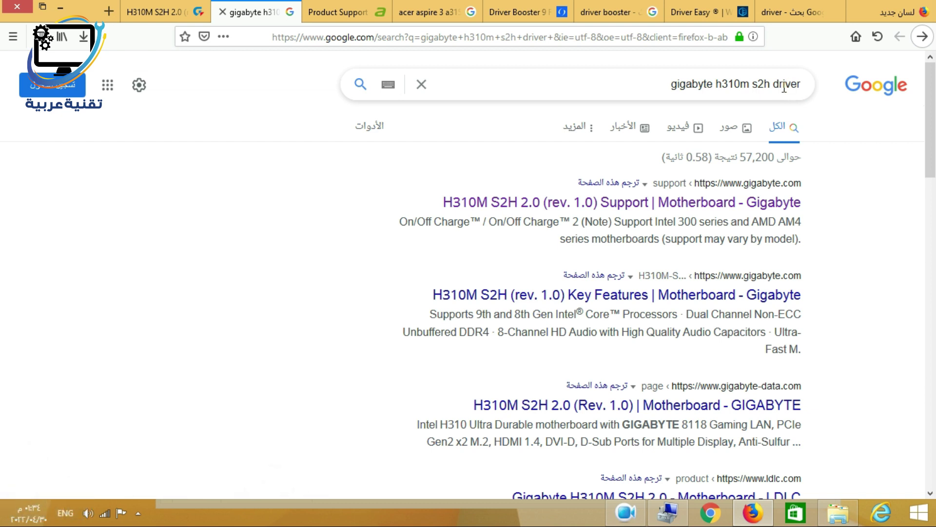
pyautogui.click(175, 11)
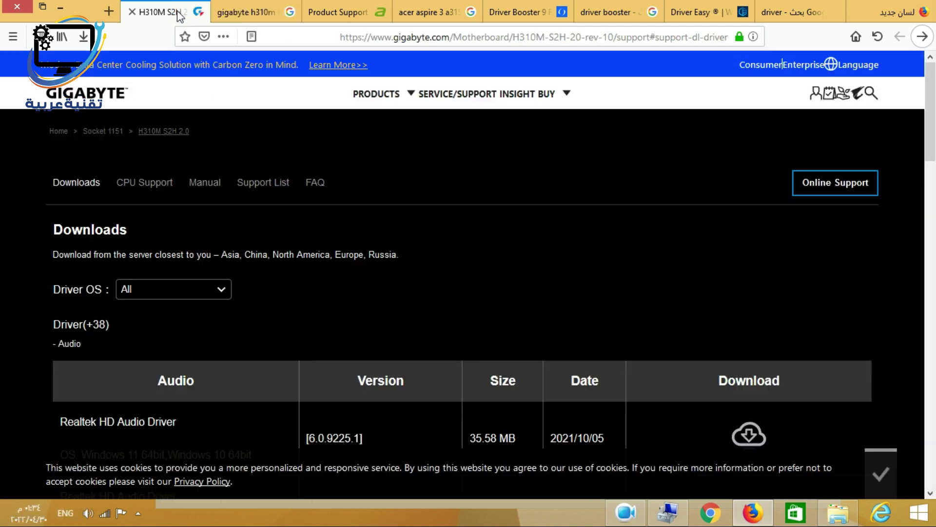
pyautogui.click(218, 291)
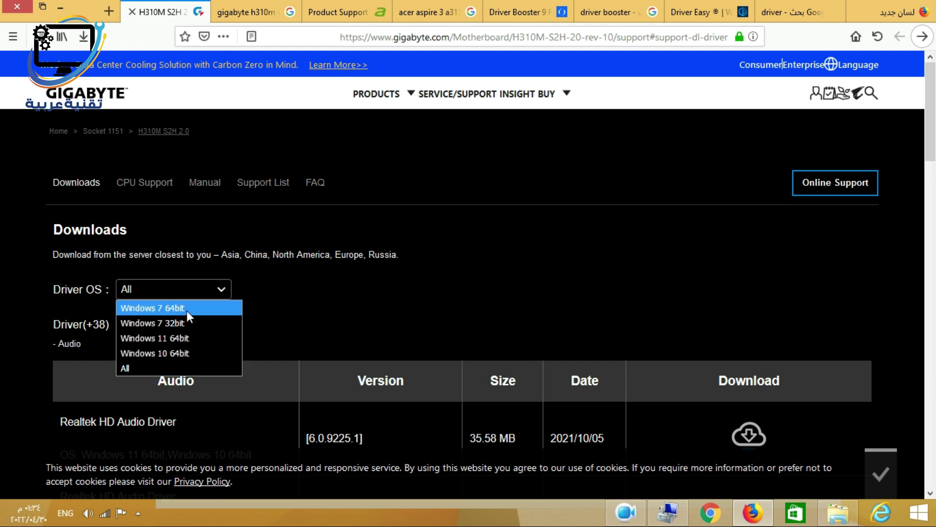
pyautogui.click(389, 301)
# Look through the motherboard's audio downloads and driver categories, and expand the LAN category to examine its drivers
pyautogui.scroll(-3, 400, 282)
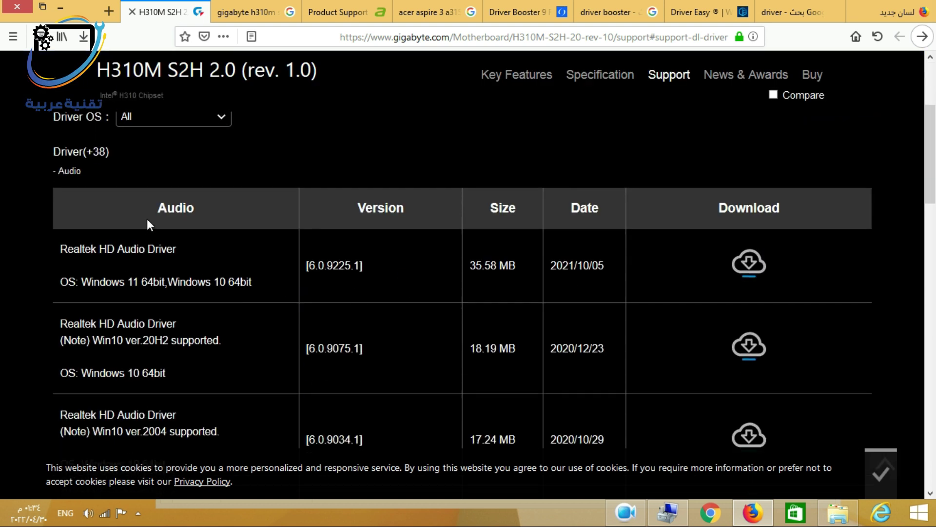
pyautogui.scroll(-2, 258, 215)
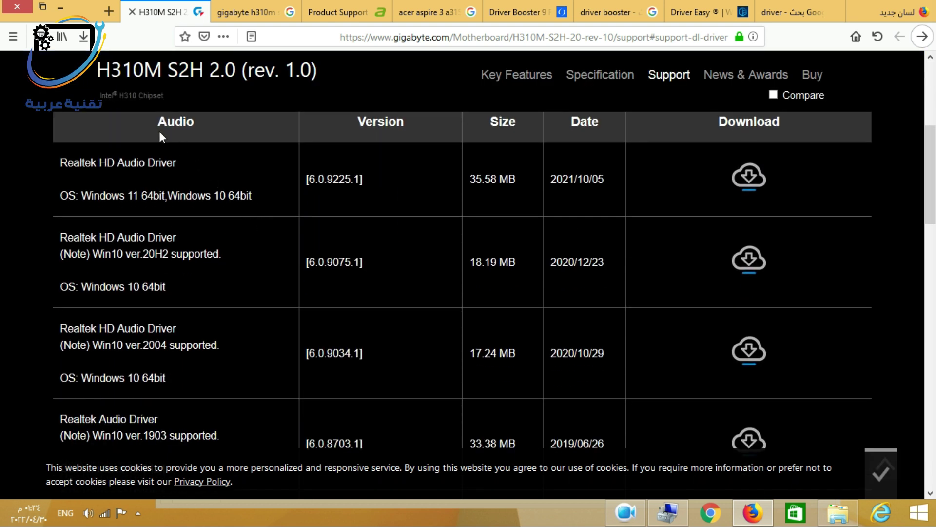
pyautogui.scroll(-10, 263, 188)
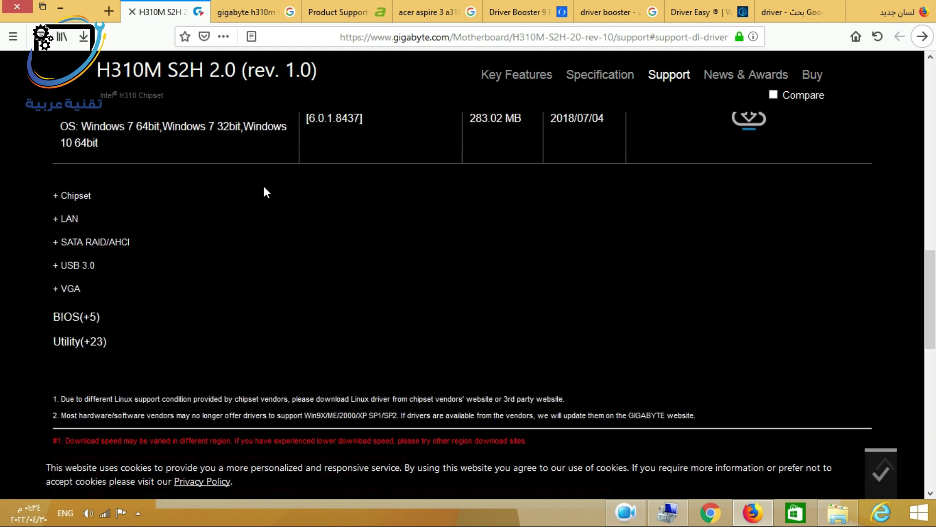
pyautogui.scroll(-1, 263, 191)
pyautogui.click(68, 210)
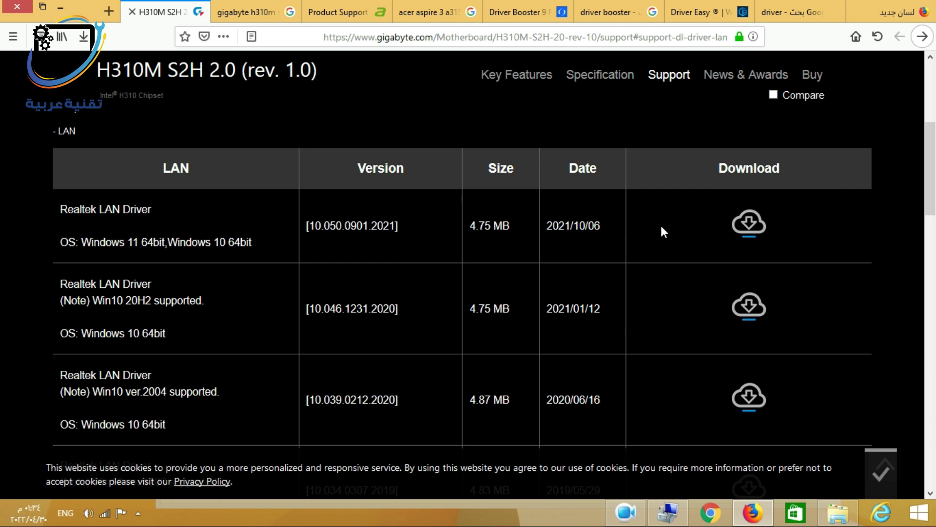
pyautogui.scroll(1, 686, 253)
pyautogui.scroll(5, 684, 248)
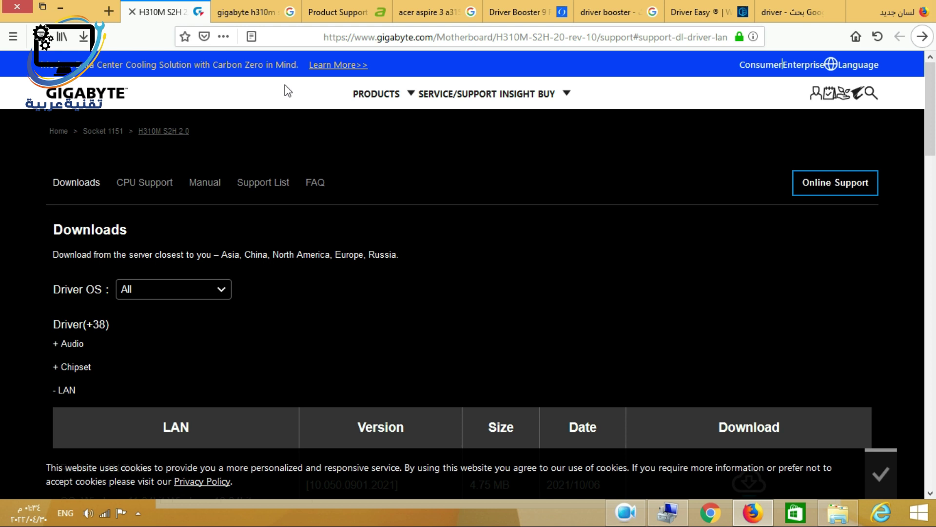
# Switch to Computer Management and start an automatic driver update search for the Realtek PCIe GBE Family Controller under the network adapters
pyautogui.hotkey('alt', 'Tab')
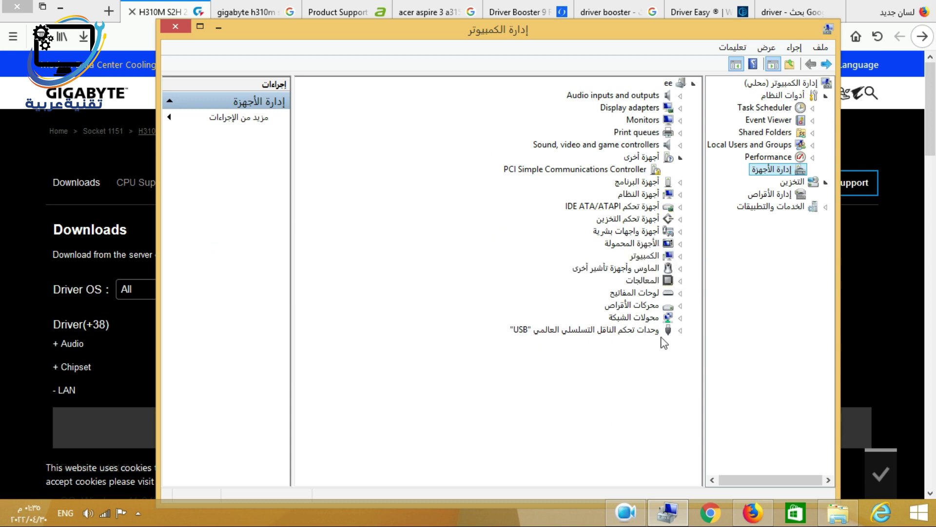
pyautogui.click(679, 319)
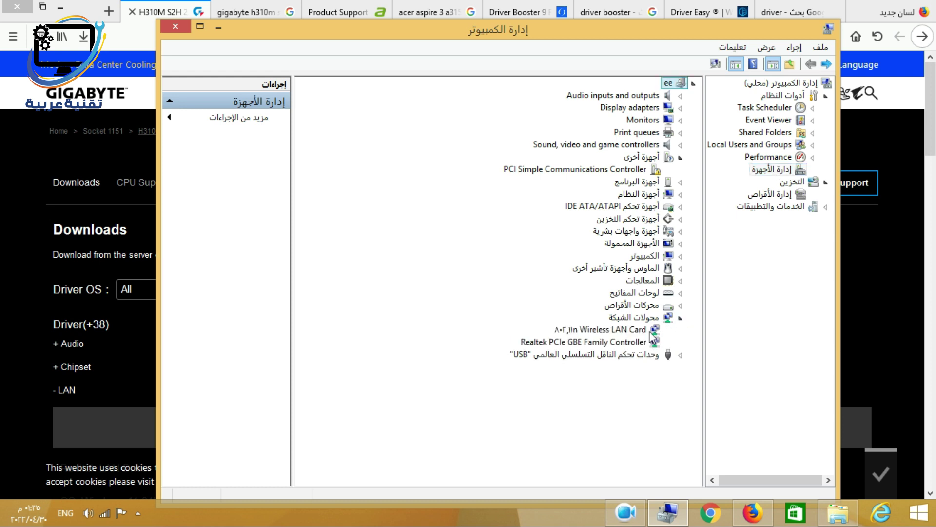
pyautogui.click(604, 343)
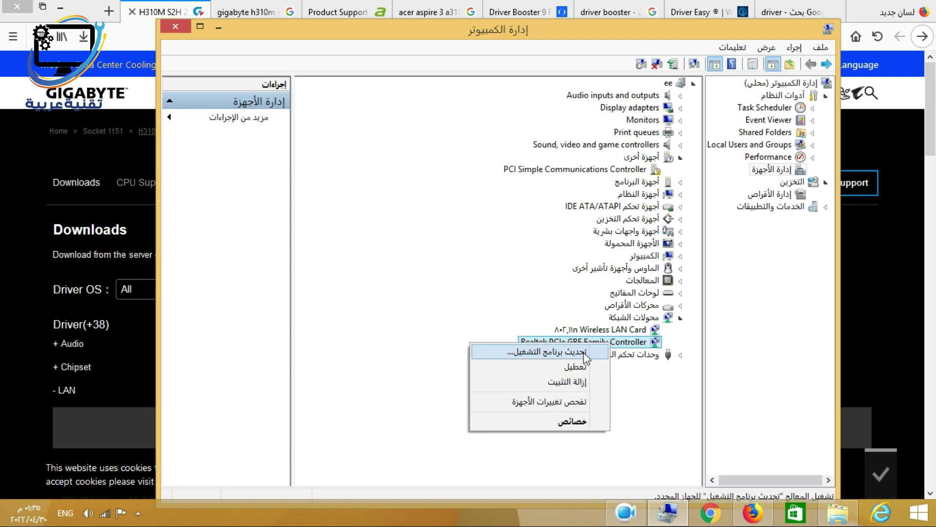
pyautogui.click(579, 353)
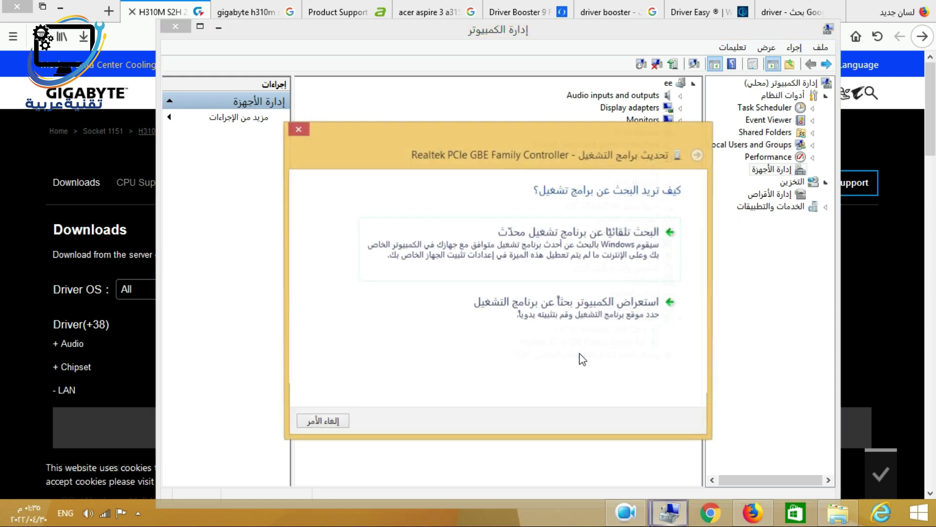
pyautogui.click(589, 253)
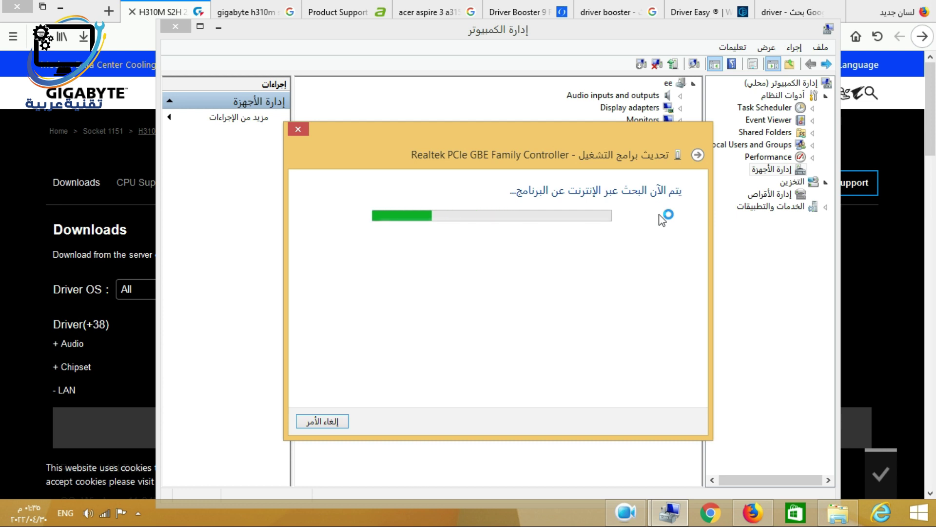
# Move the driver update window away from the unknown device entry and cancel the Realtek driver search
pyautogui.moveTo(609, 126); pyautogui.dragTo(615, 223)
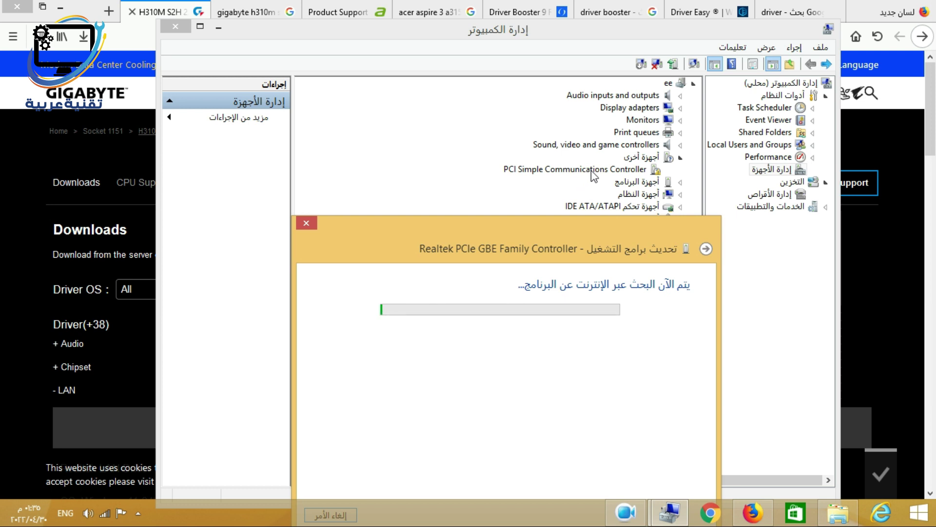
pyautogui.moveTo(602, 235); pyautogui.dragTo(596, 213)
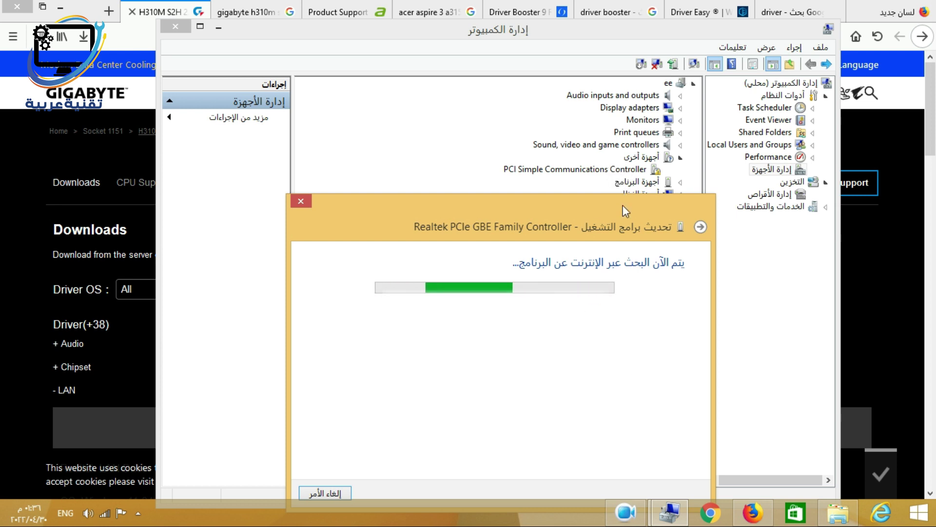
pyautogui.moveTo(622, 205); pyautogui.dragTo(612, 184)
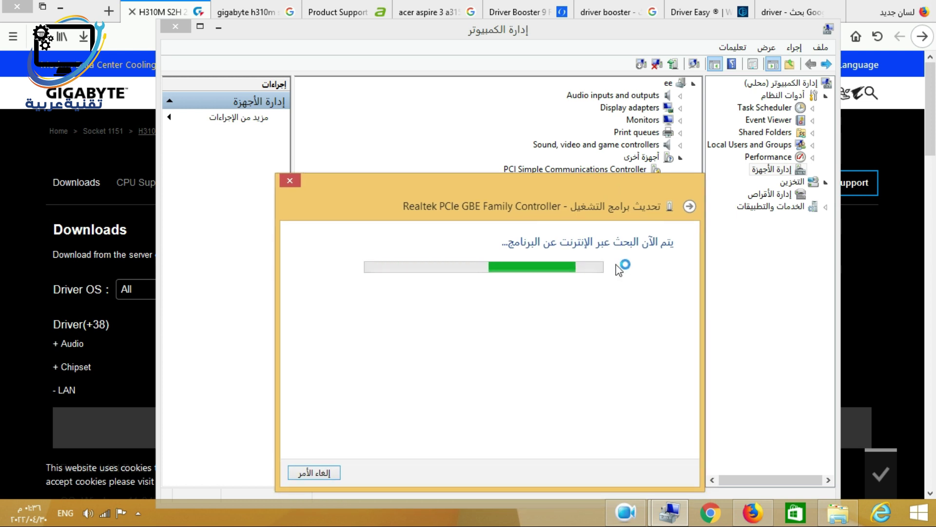
pyautogui.click(314, 472)
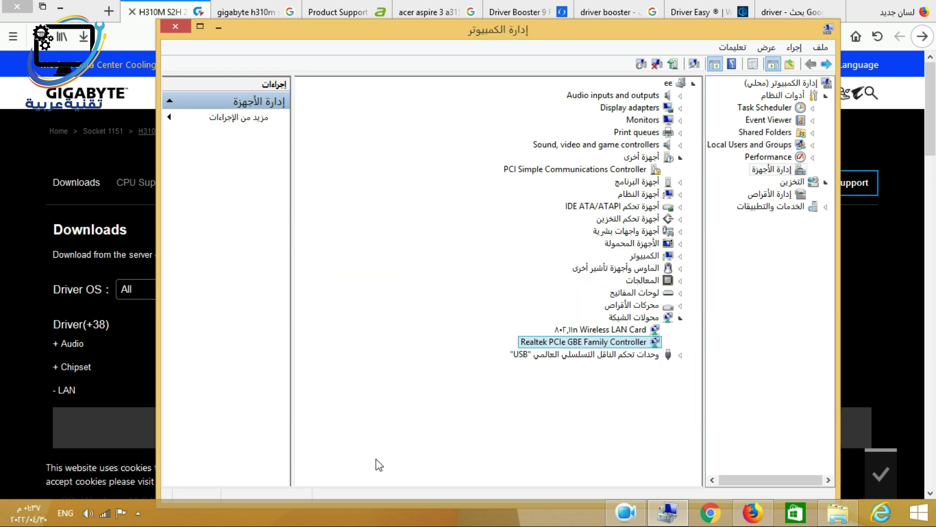
# Display the Hardware Ids details of the PCI Simple Communications Controller and copy the first value, PCI\VEN_8086&DEV_1C3A&SUBSYS_2AB5103C&REV_04
pyautogui.rightClick(578, 171)
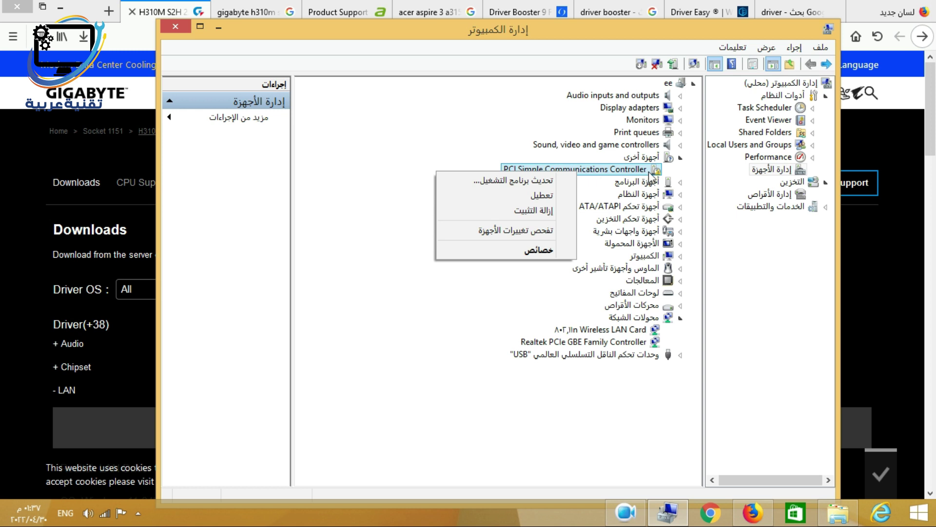
pyautogui.click(556, 251)
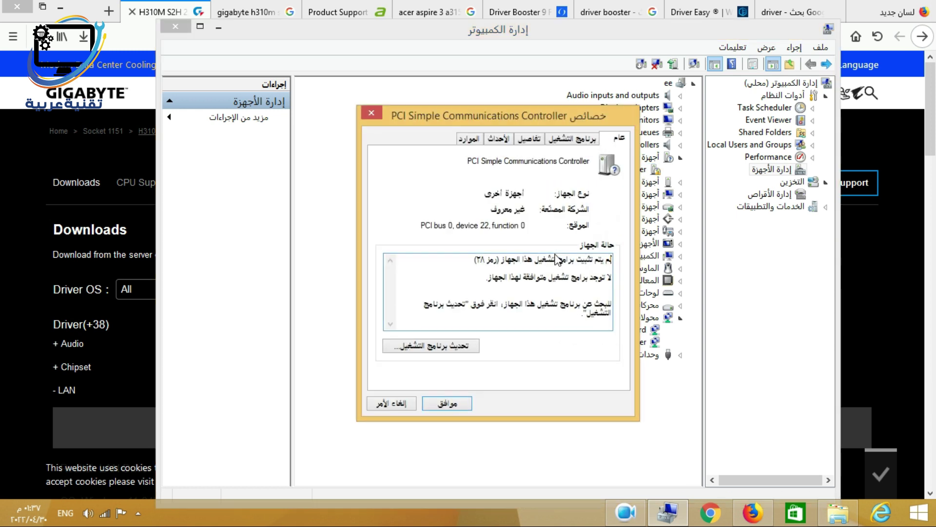
pyautogui.click(531, 139)
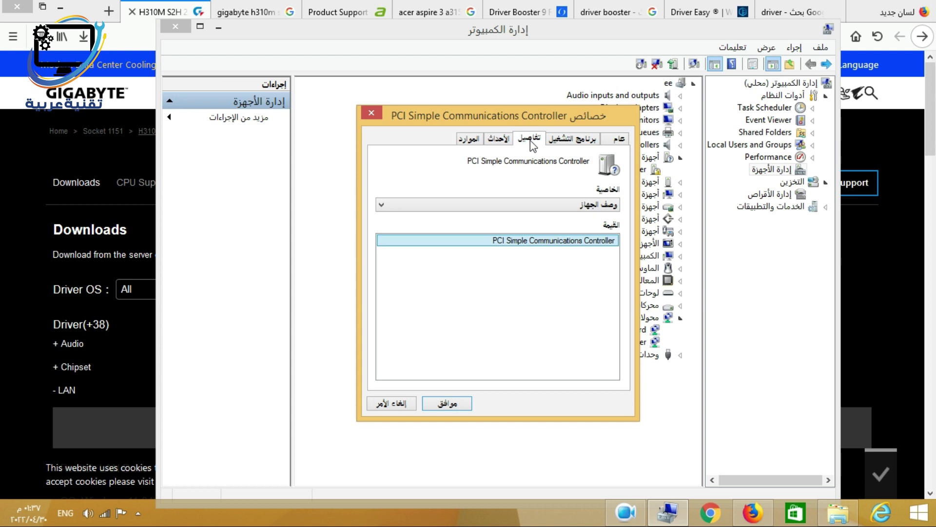
pyautogui.click(576, 205)
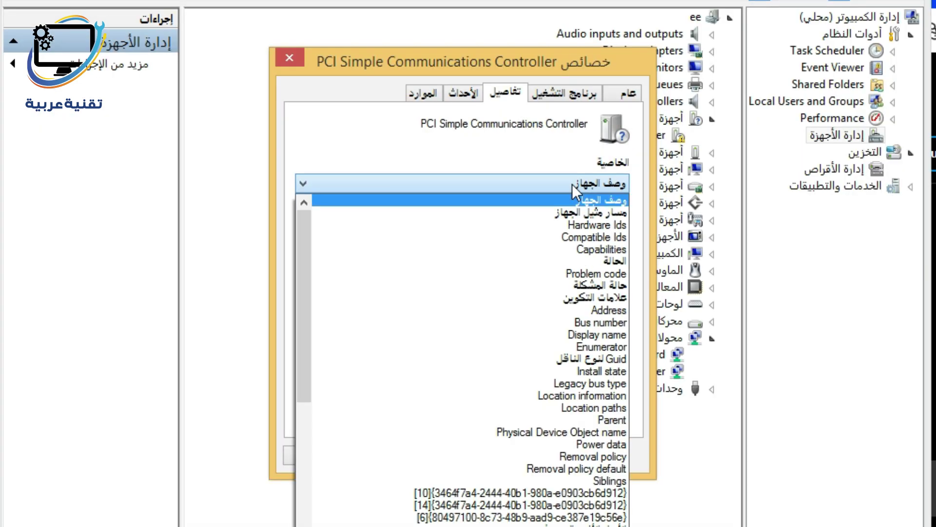
pyautogui.click(585, 225)
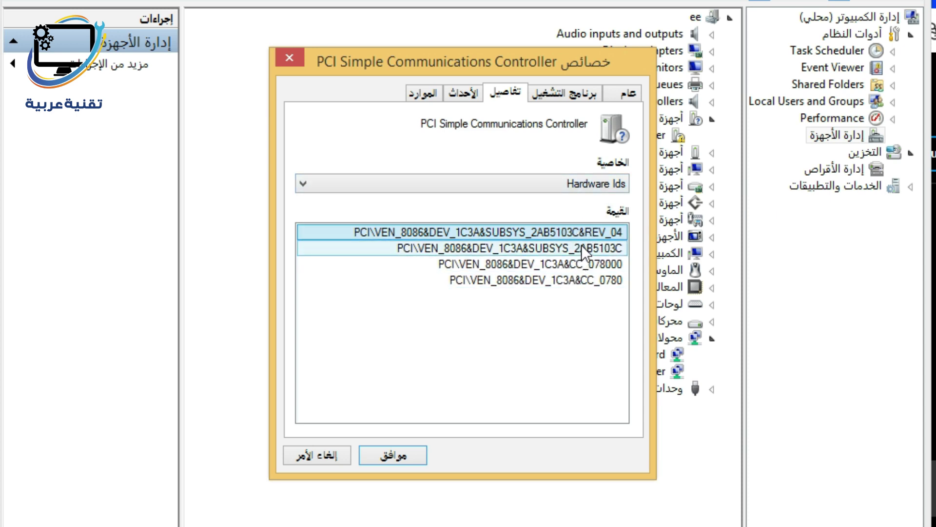
pyautogui.rightClick(560, 230)
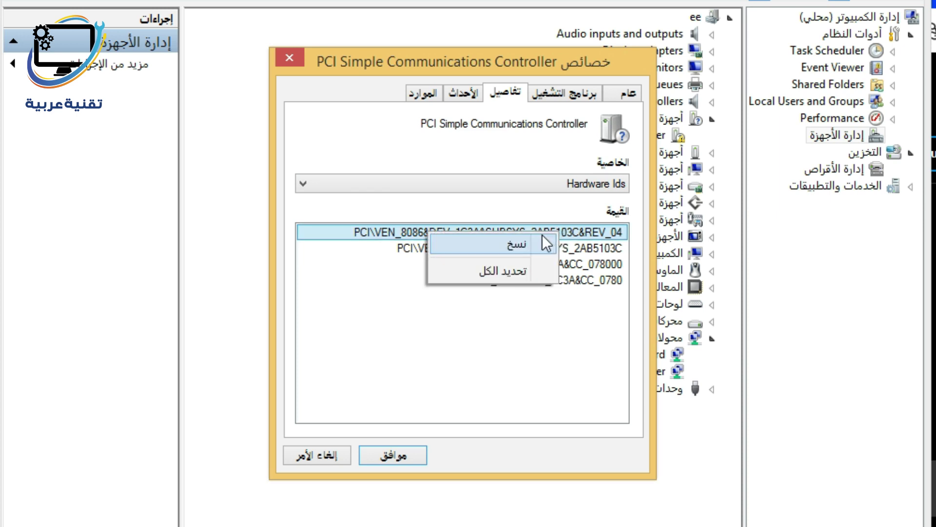
pyautogui.click(515, 242)
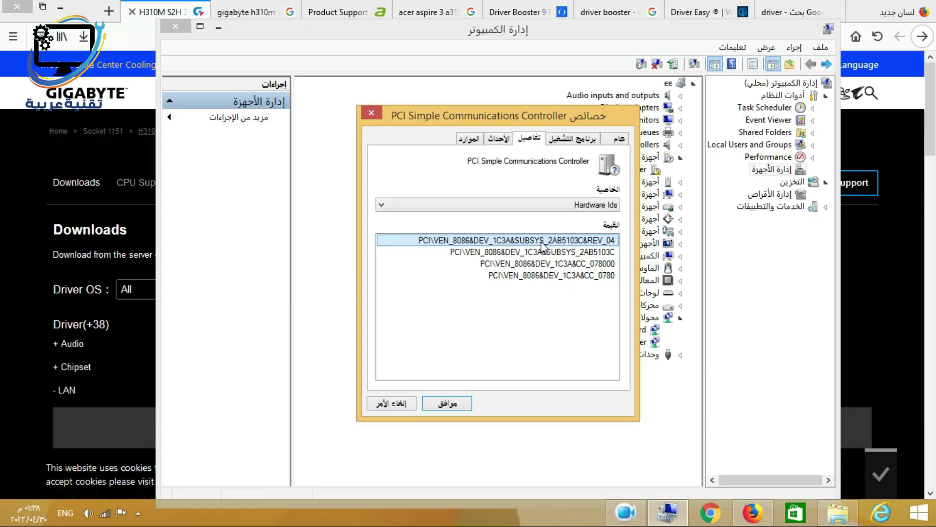
# Search the web in a new browser tab for the copied hardware ID and look through the driver results
pyautogui.click(108, 11)
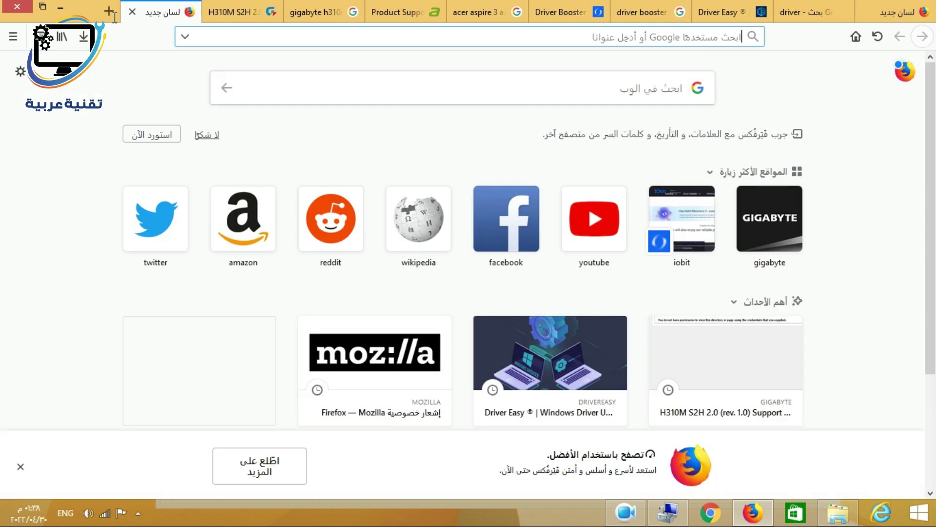
pyautogui.rightClick(520, 37)
pyautogui.click(559, 97)
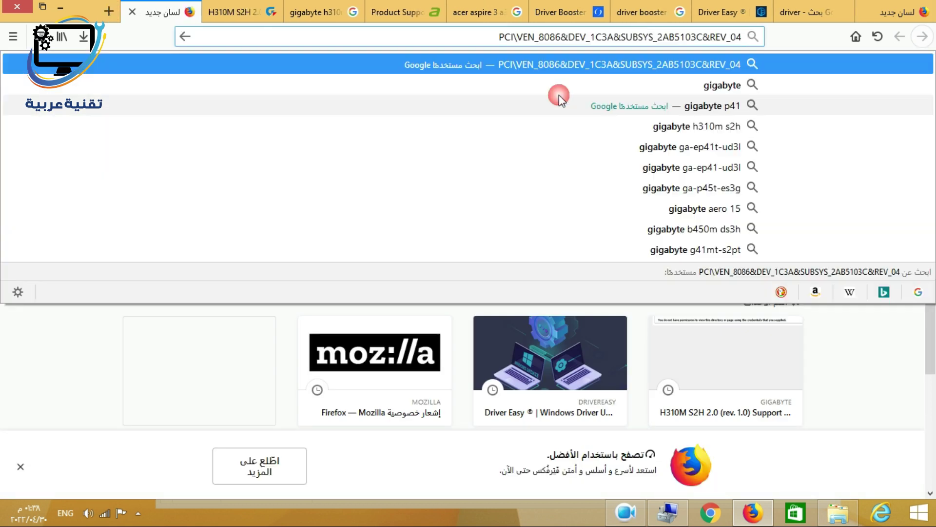
pyautogui.press('Return')
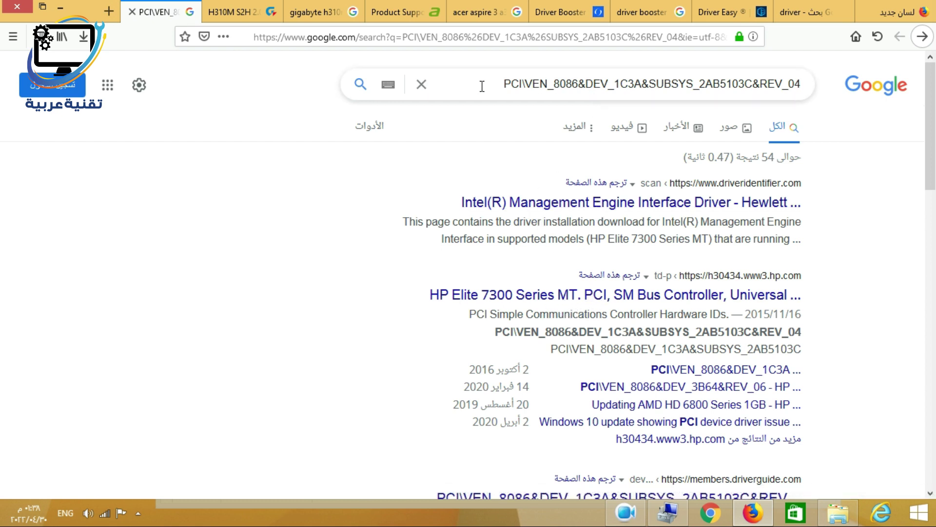
pyautogui.scroll(-5, 367, 264)
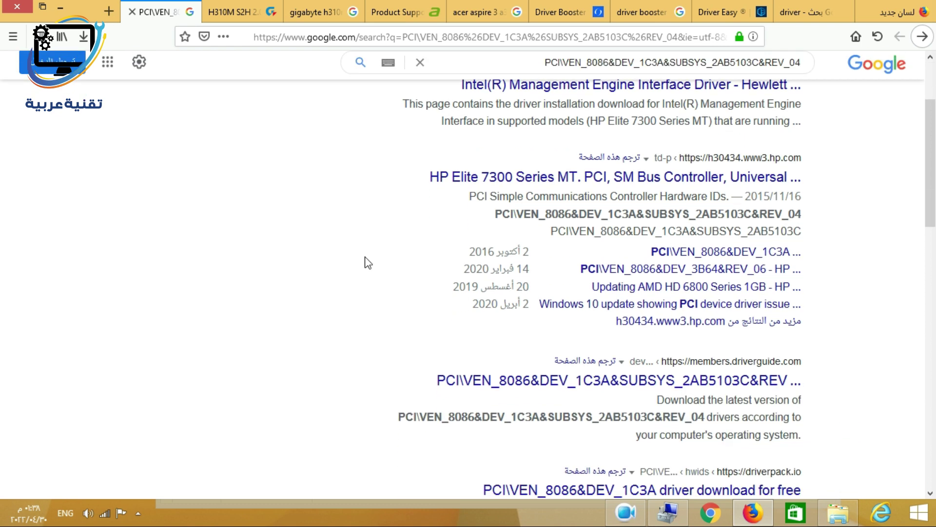
pyautogui.scroll(-1, 376, 338)
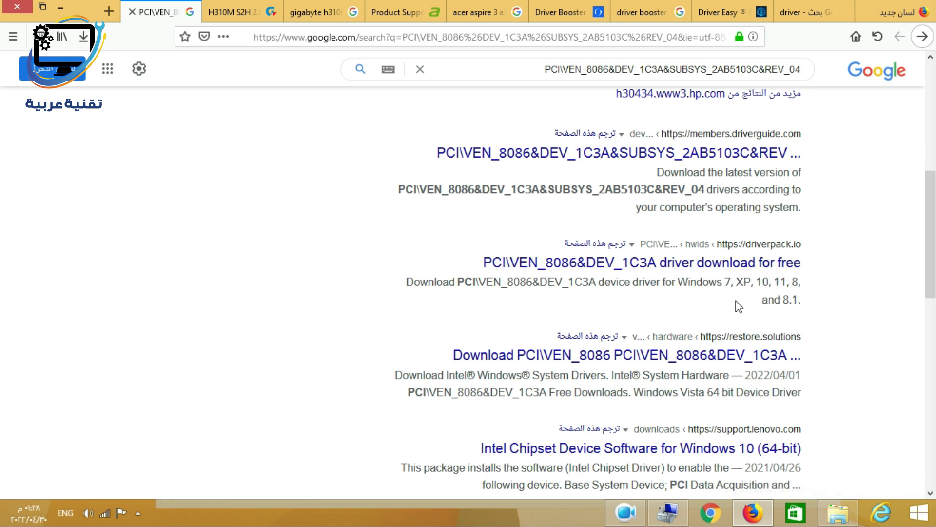
pyautogui.scroll(-3, 493, 305)
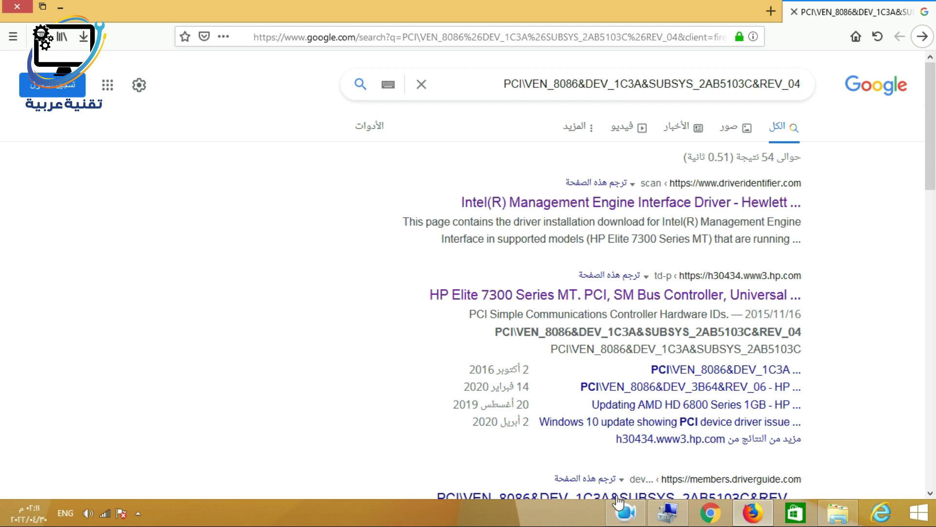
# Switch to Computer Management and start a driver update for the PCI Simple Communications Controller that browses the computer for driver software
pyautogui.click(661, 521)
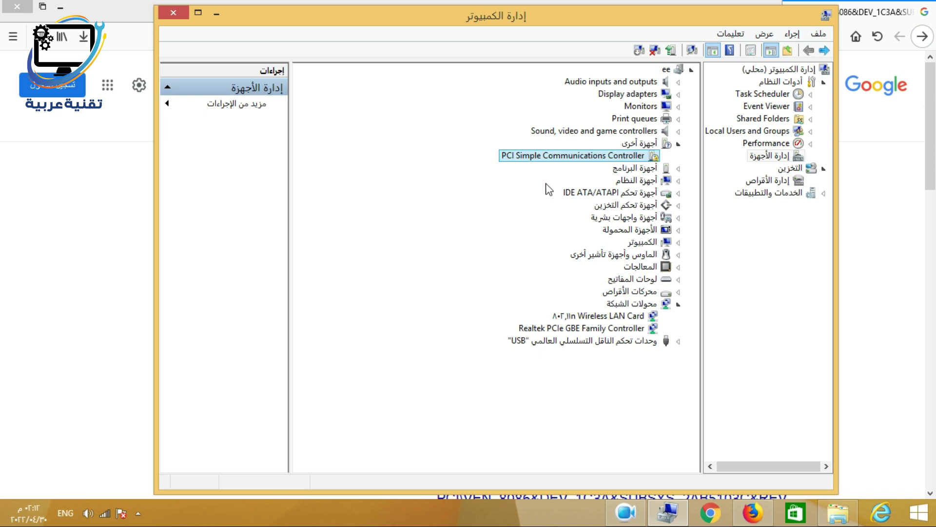
pyautogui.rightClick(563, 155)
pyautogui.click(543, 164)
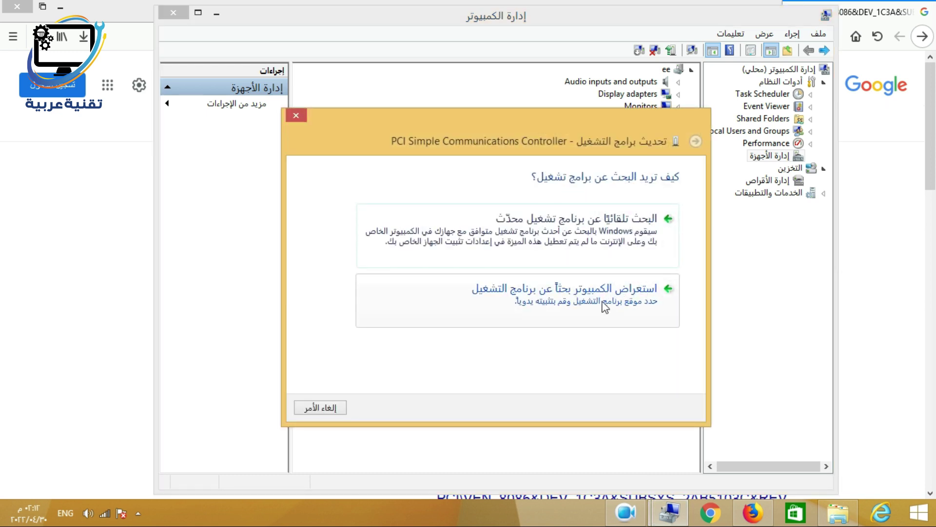
pyautogui.click(604, 306)
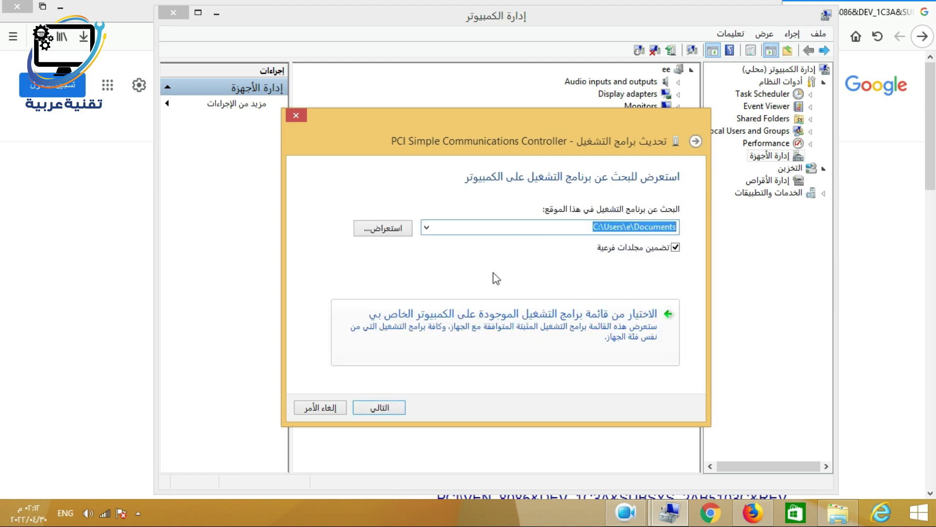
# Set the driver search location to the Apowersoft Screen Recorder Pro folder under Documents\Apowersoft and move the update window lower
pyautogui.click(385, 229)
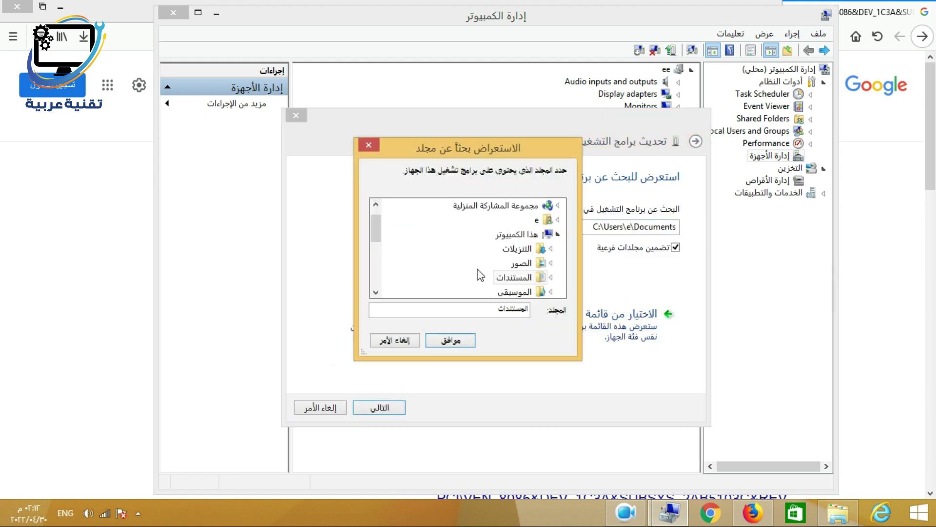
pyautogui.scroll(-1, 518, 282)
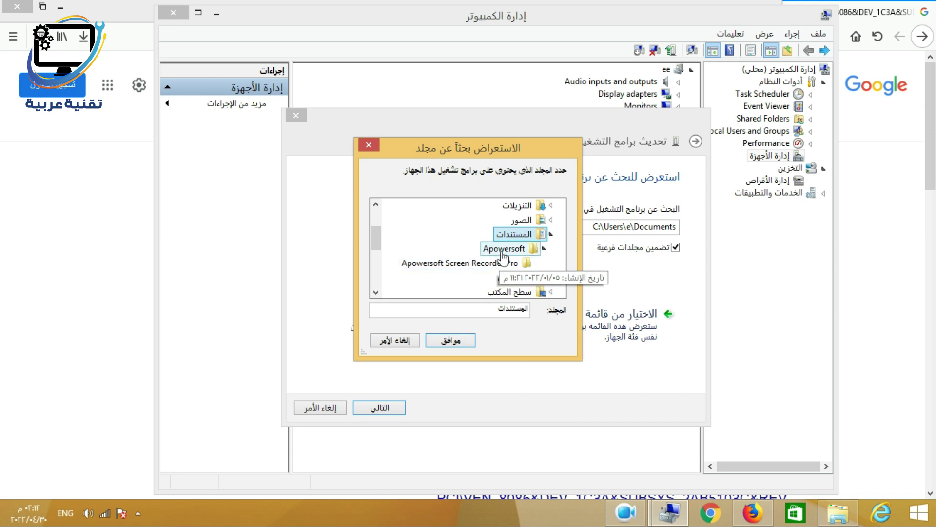
pyautogui.click(504, 248)
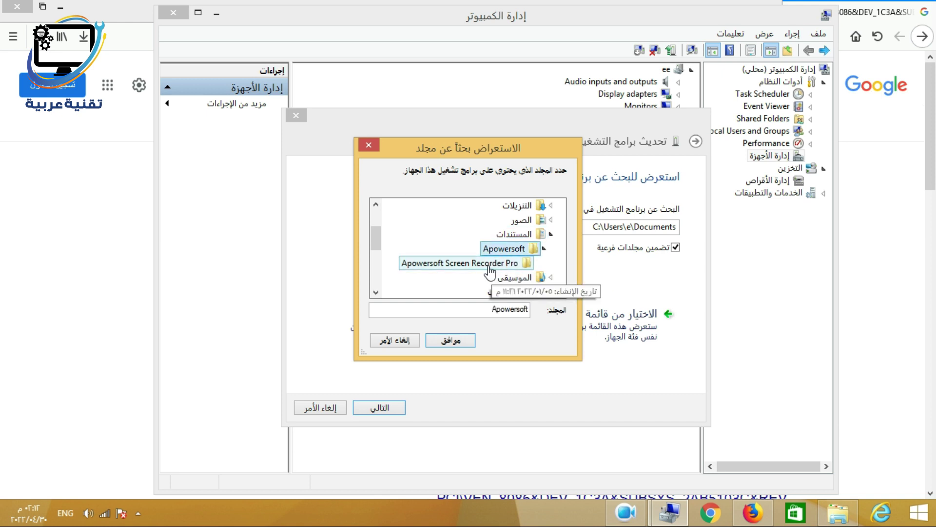
pyautogui.click(488, 266)
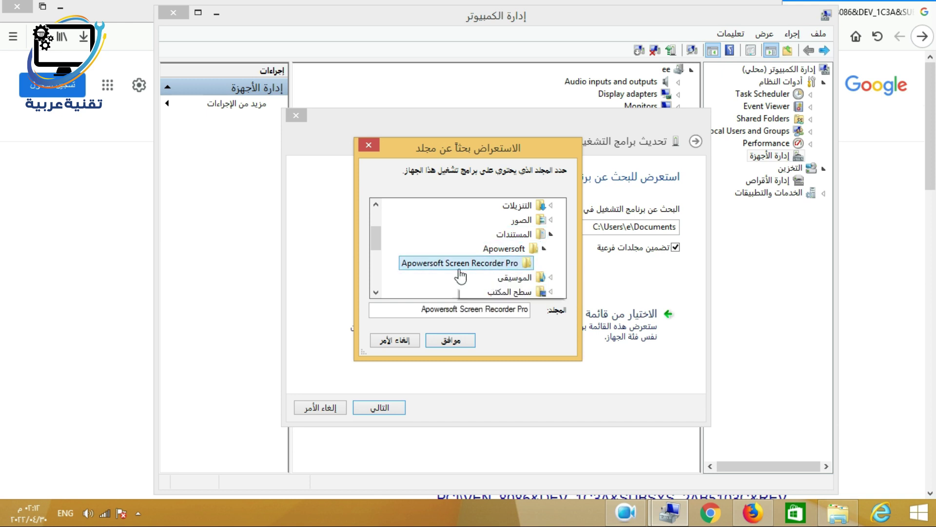
pyautogui.click(457, 342)
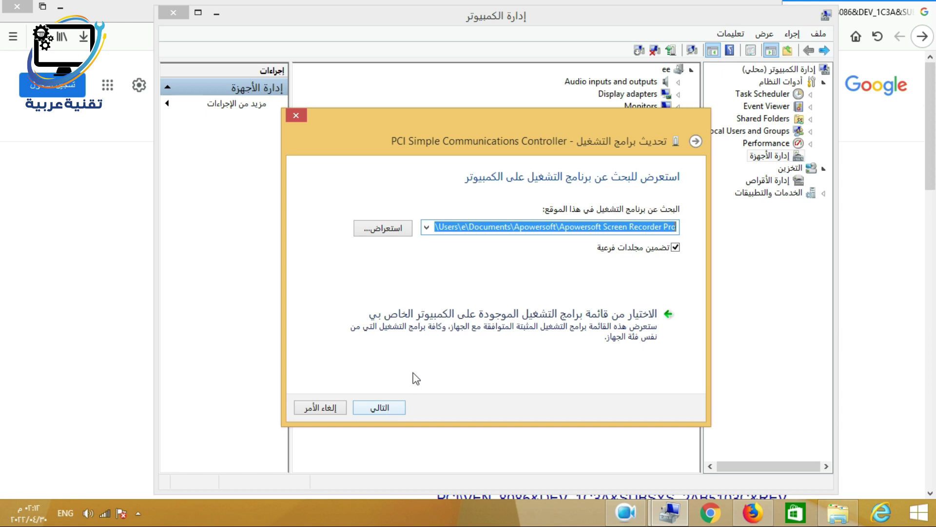
pyautogui.moveTo(604, 117); pyautogui.dragTo(611, 177)
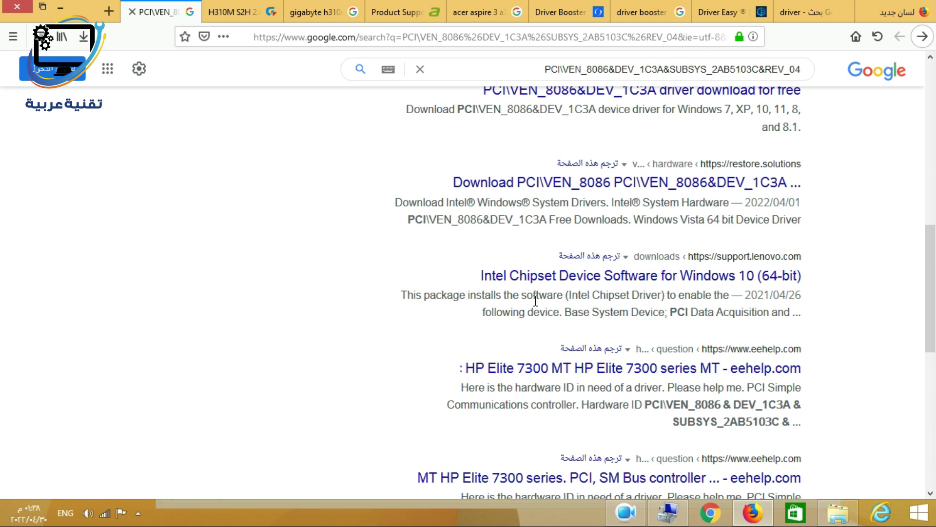
# Switch to the browser and bring up the Driver Easy website
pyautogui.scroll(5, 536, 301)
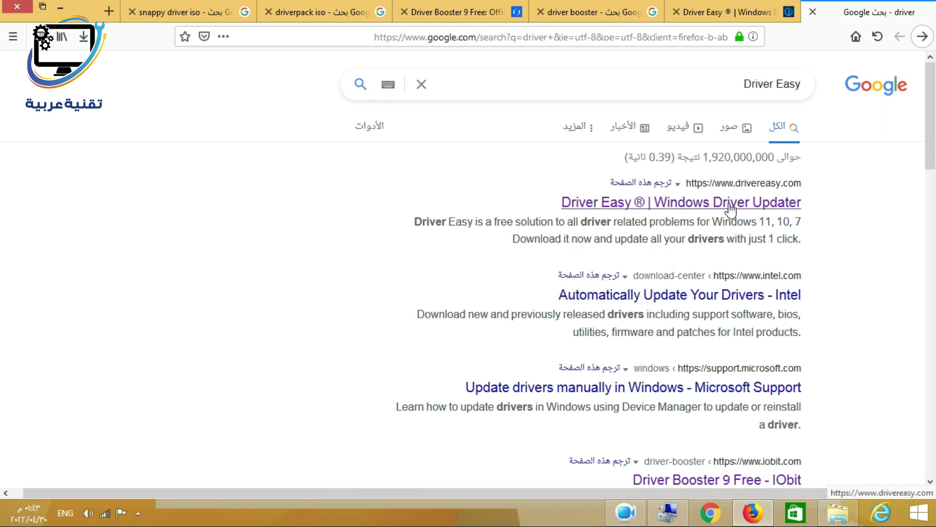
pyautogui.click(738, 13)
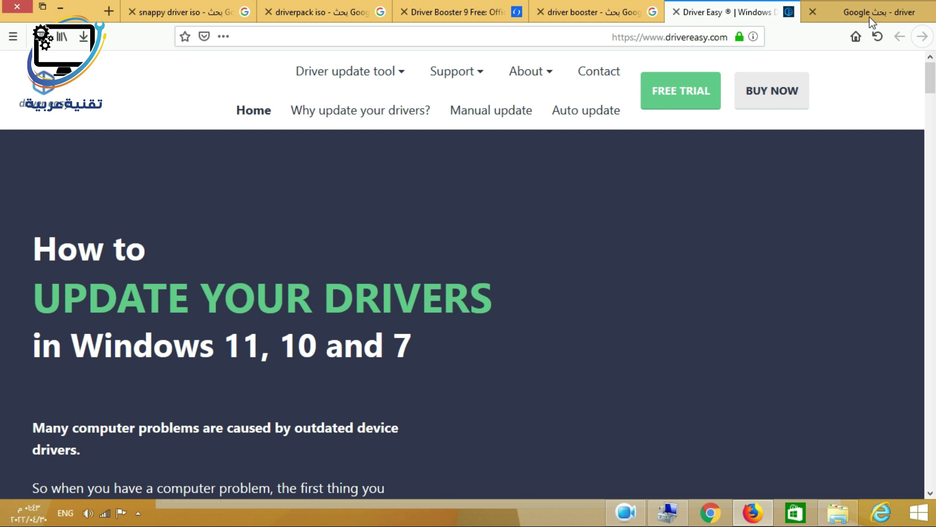
# Minimize the browser and Computer Management, and close the PCI Simple Communications Controller properties
pyautogui.click(60, 8)
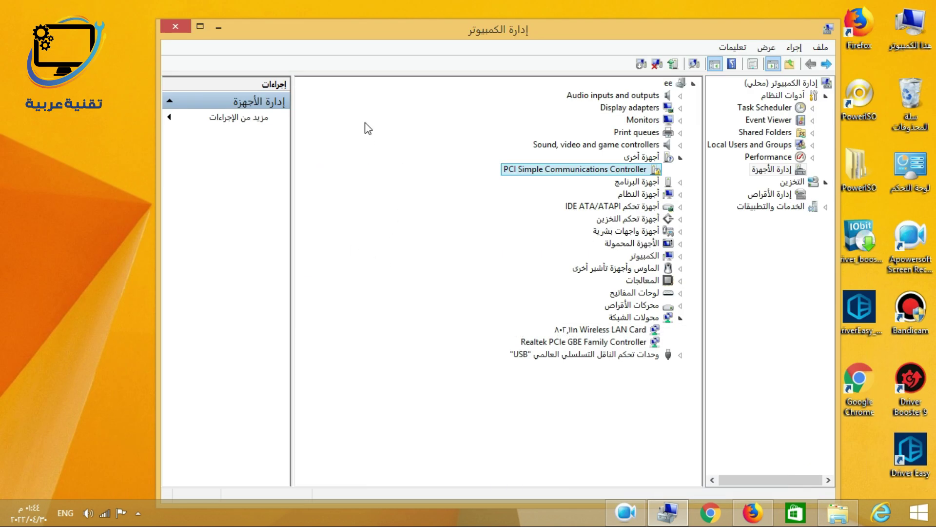
pyautogui.click(219, 27)
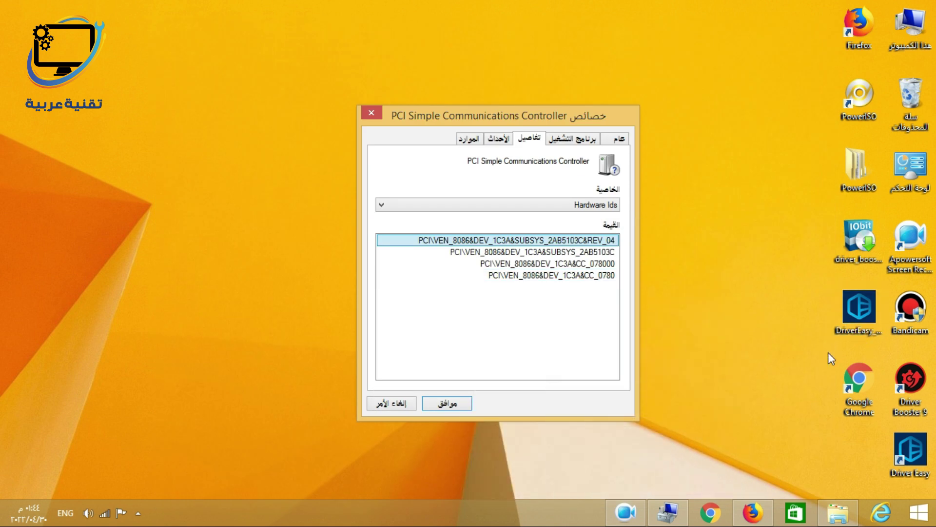
pyautogui.click(432, 404)
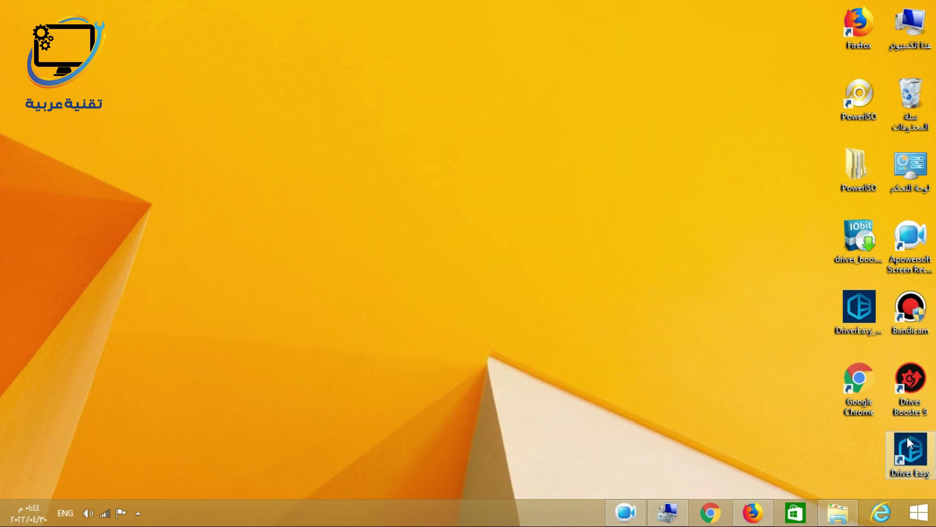
# Launch Driver Easy from the desktop, scan the computer for driver updates and look through the missing and outdated drivers
pyautogui.doubleClick(919, 458)
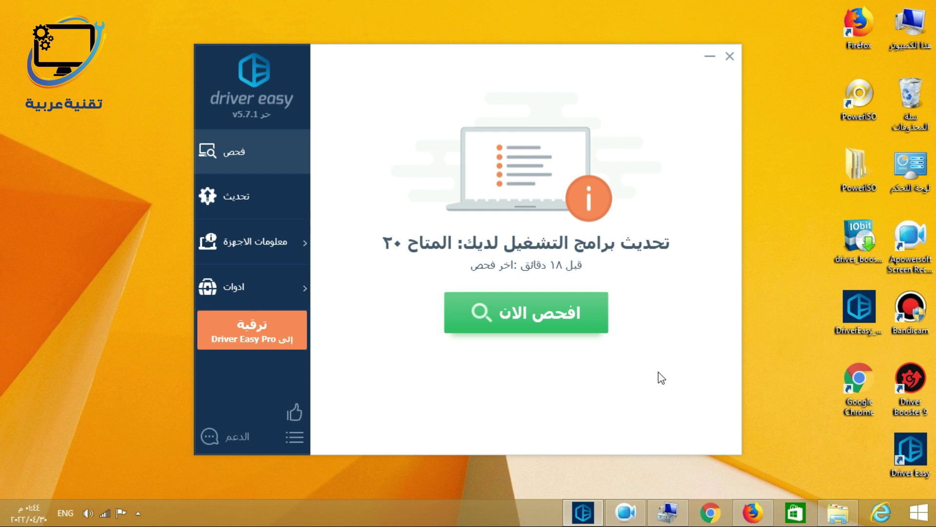
pyautogui.click(568, 315)
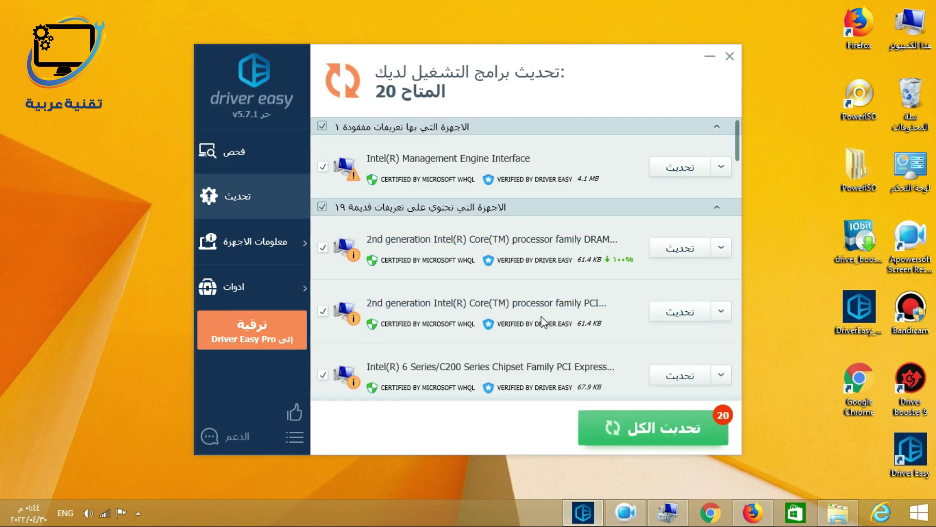
pyautogui.moveTo(354, 184)
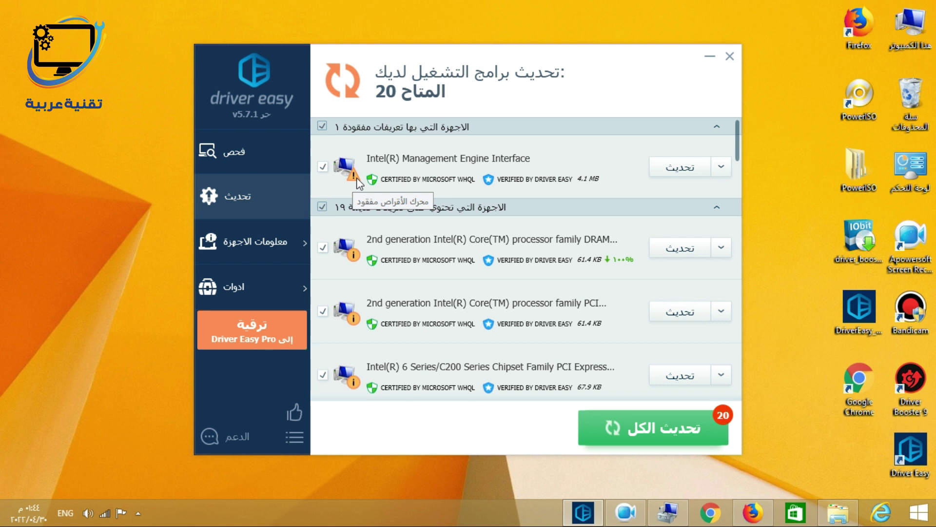
pyautogui.moveTo(354, 261)
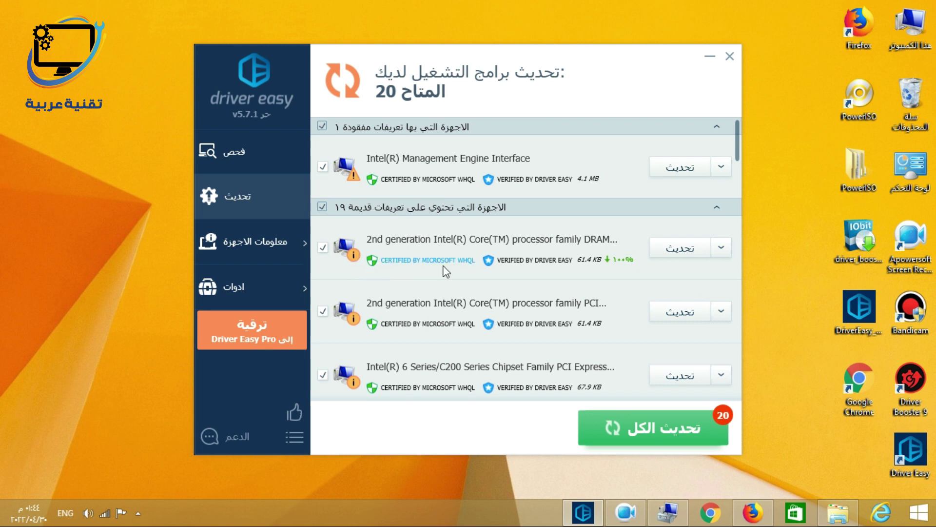
pyautogui.scroll(-2, 453, 309)
pyautogui.scroll(2, 452, 309)
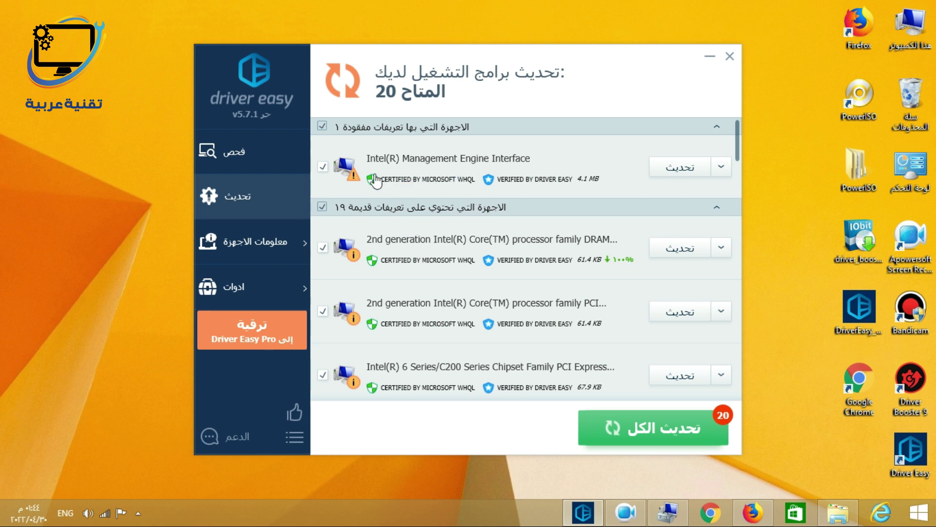
# Download the Intel(R) Management Engine Interface driver in Driver Easy with the manual restore point option, and try installing it automatically
pyautogui.click(667, 513)
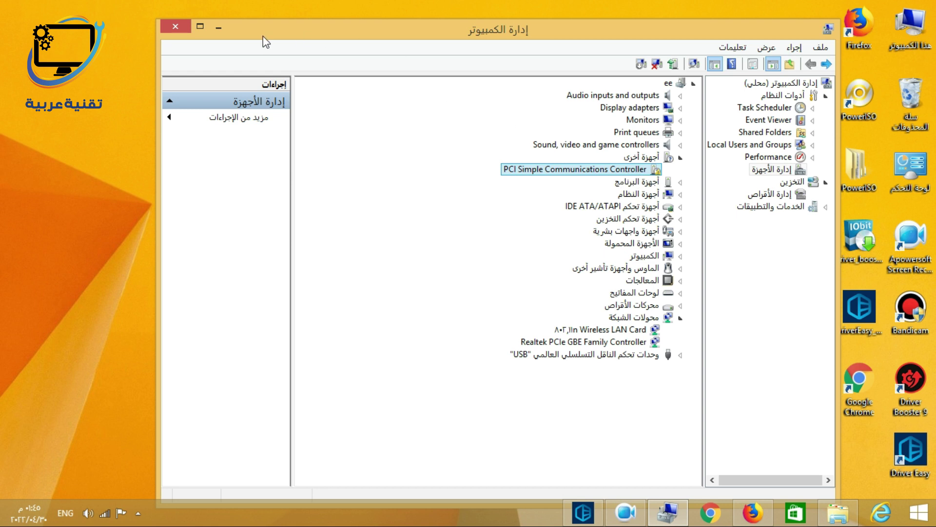
pyautogui.click(222, 30)
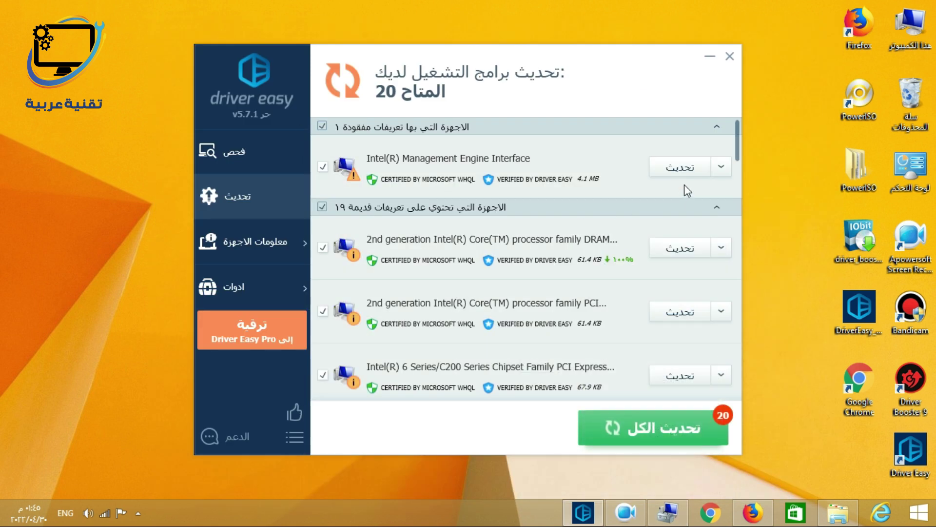
pyautogui.click(684, 169)
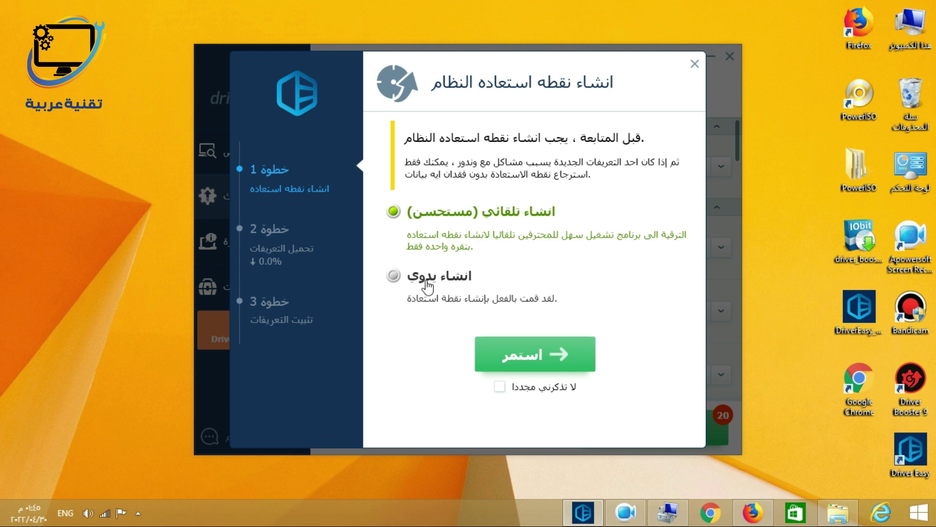
pyautogui.click(395, 277)
pyautogui.click(522, 360)
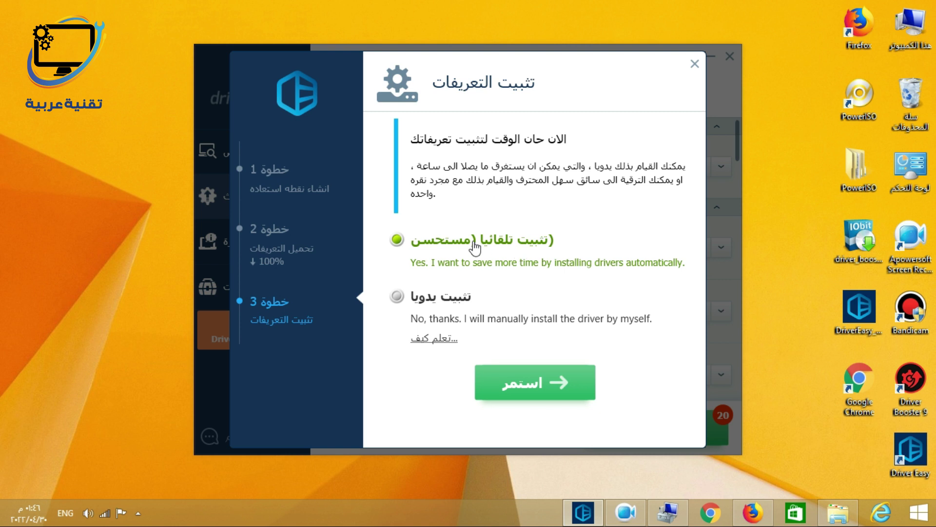
pyautogui.click(545, 396)
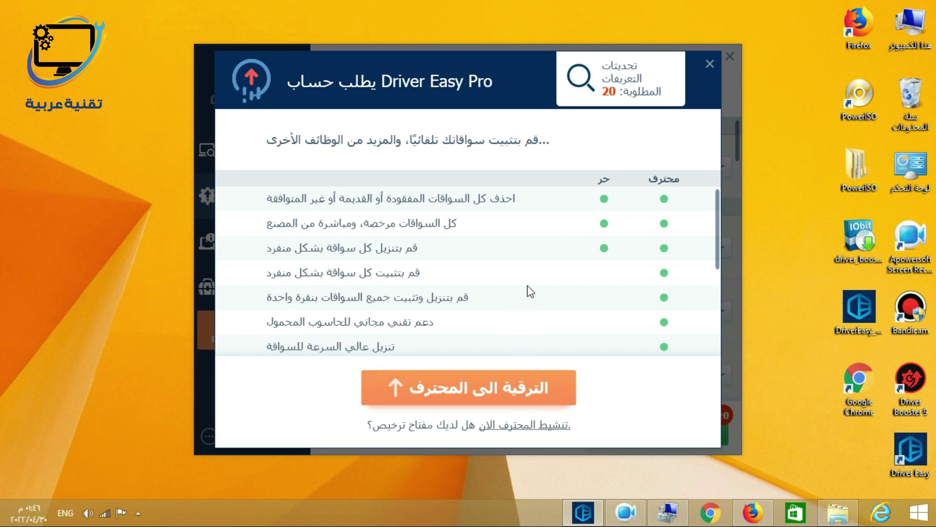
pyautogui.click(709, 67)
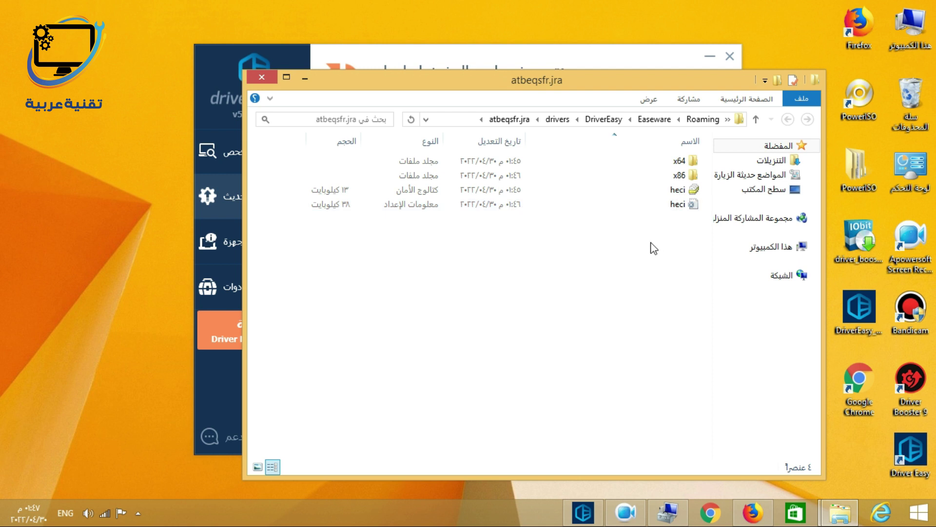
# Place Computer Management lower beside the downloaded driver folder atbeqsfr.jra and copy the folder's full path
pyautogui.click(668, 512)
pyautogui.moveTo(678, 33); pyautogui.dragTo(568, 205)
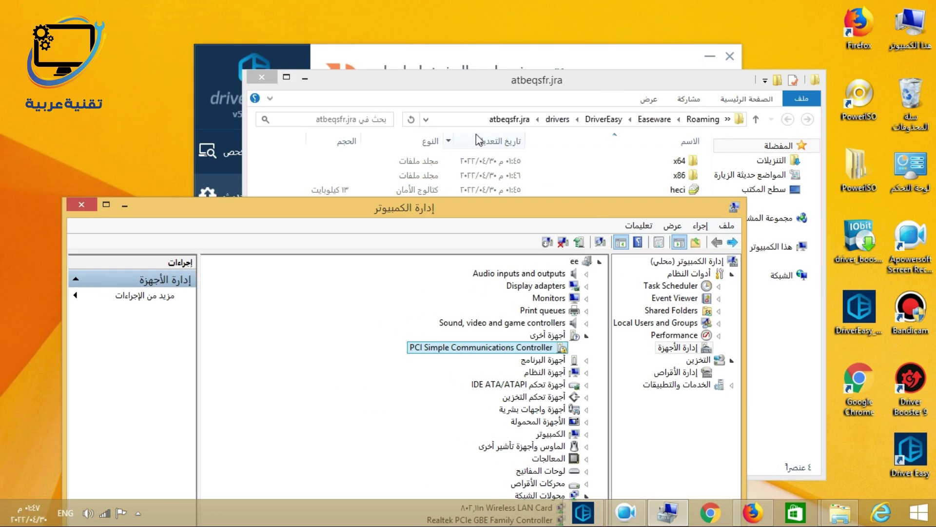
pyautogui.click(467, 119)
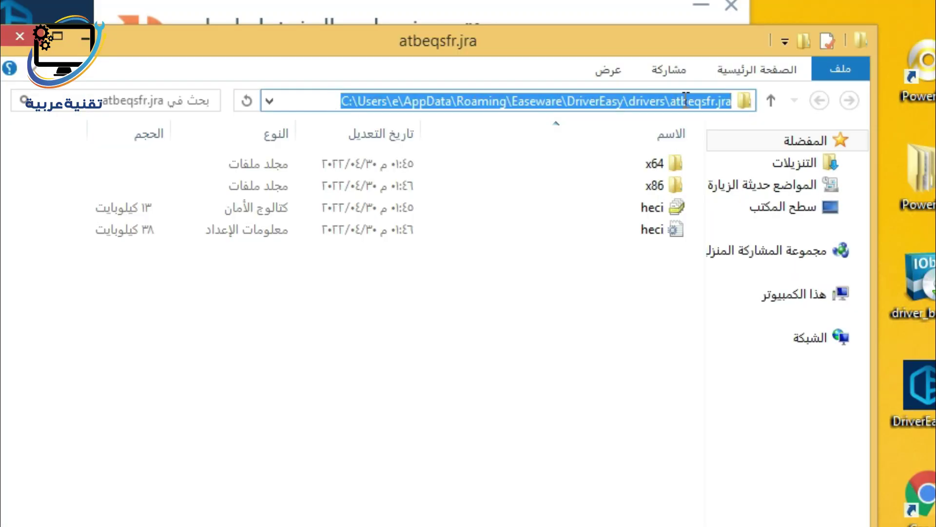
pyautogui.rightClick(520, 102)
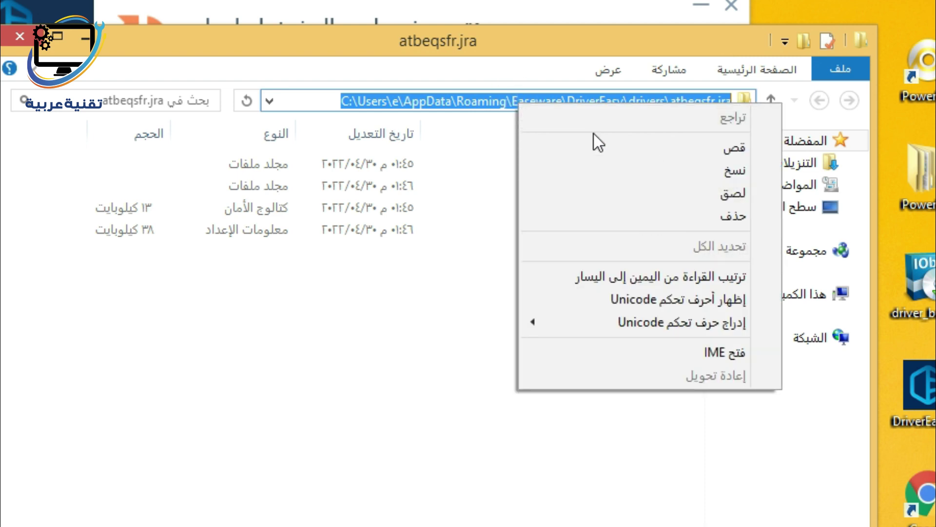
pyautogui.click(634, 173)
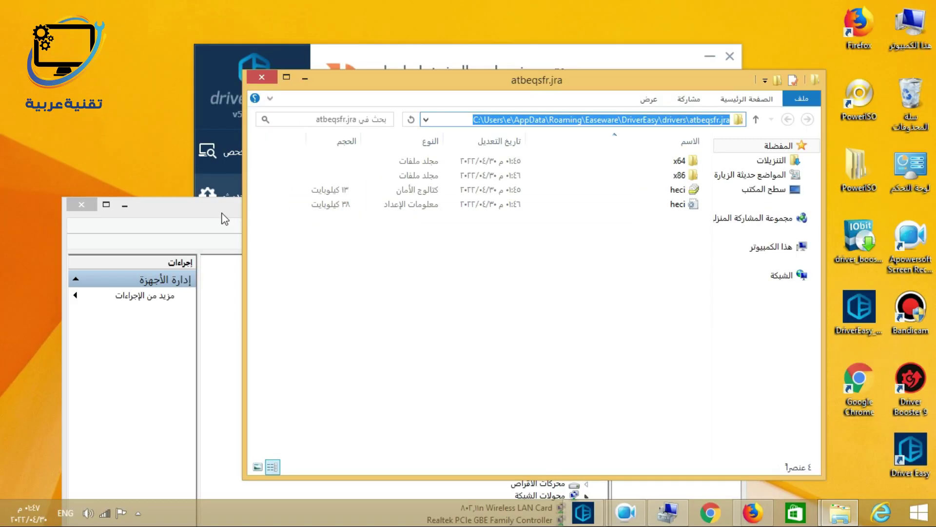
# Start a manual driver update for the PCI Simple Communications Controller and set the search location to the copied DriverEasy\drivers\atbeqsfr.jra path
pyautogui.click(224, 220)
pyautogui.rightClick(474, 206)
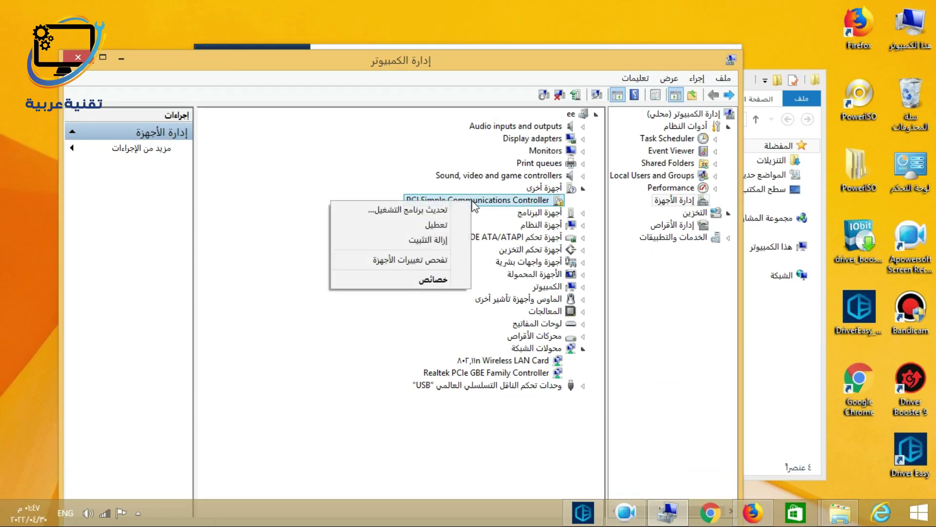
pyautogui.click(464, 212)
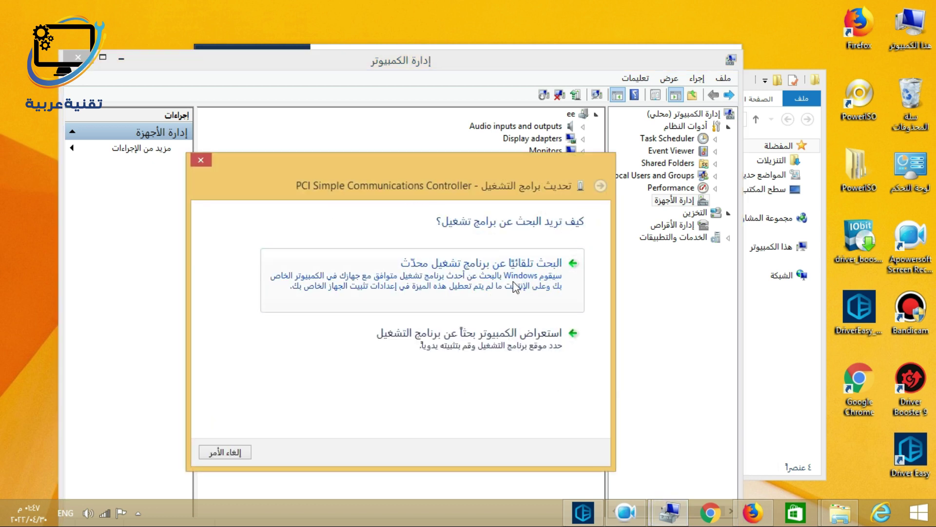
pyautogui.click(523, 348)
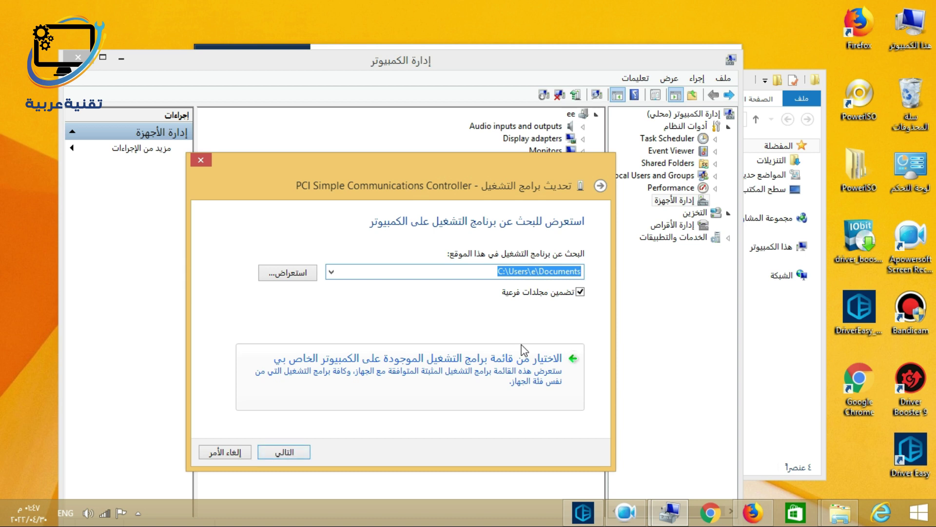
pyautogui.rightClick(516, 274)
pyautogui.click(634, 335)
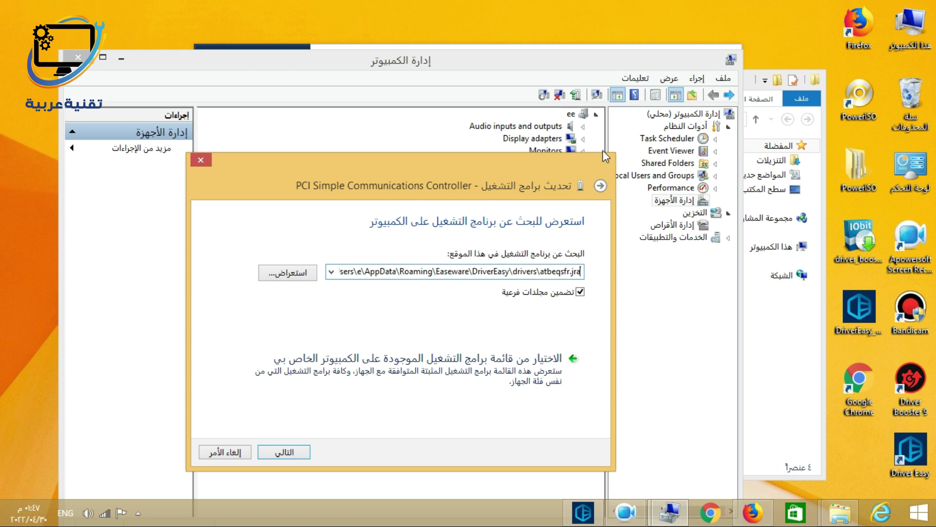
# Check the contents of the atbeqsfr.jra driver folder by selecting all its items, and return to the driver update window
pyautogui.moveTo(837, 513)
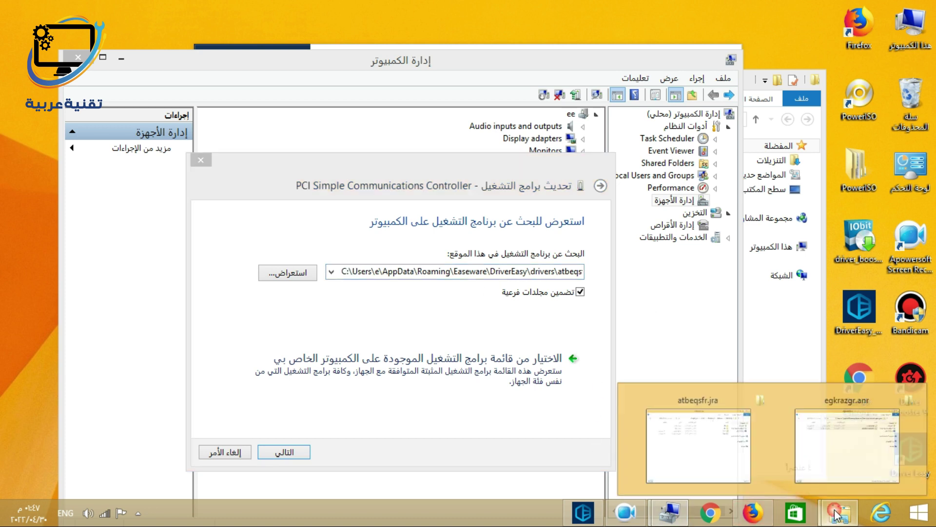
pyautogui.click(729, 460)
pyautogui.moveTo(610, 283); pyautogui.dragTo(690, 149)
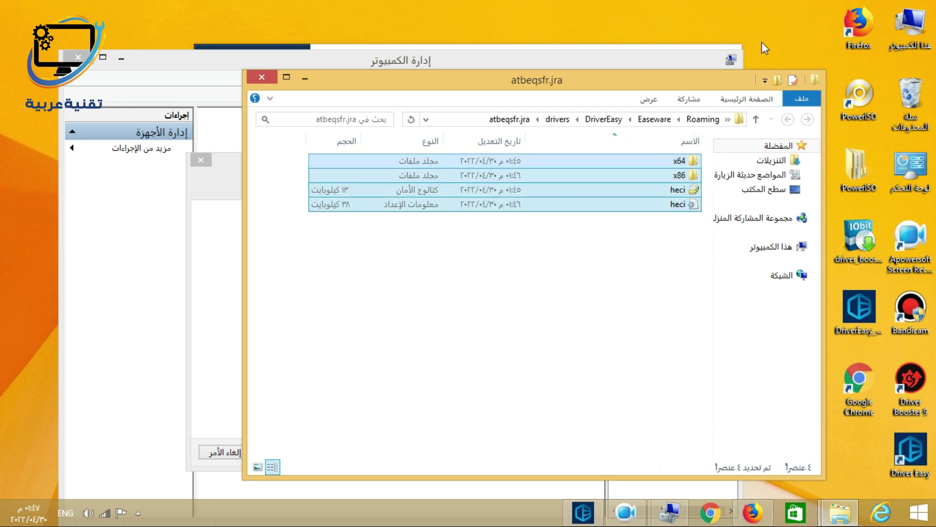
pyautogui.click(688, 52)
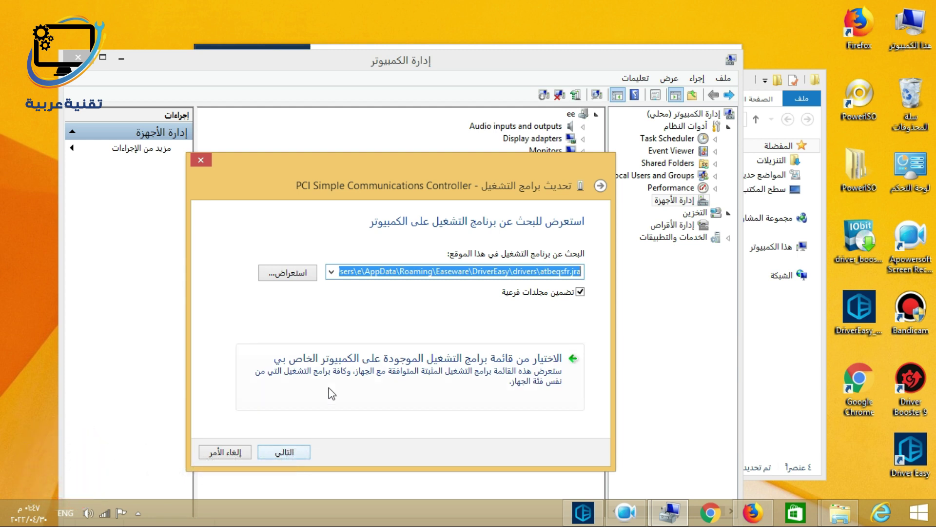
# Move the driver update window to reveal the device list behind it, and cancel the update
pyautogui.moveTo(497, 163); pyautogui.dragTo(503, 265)
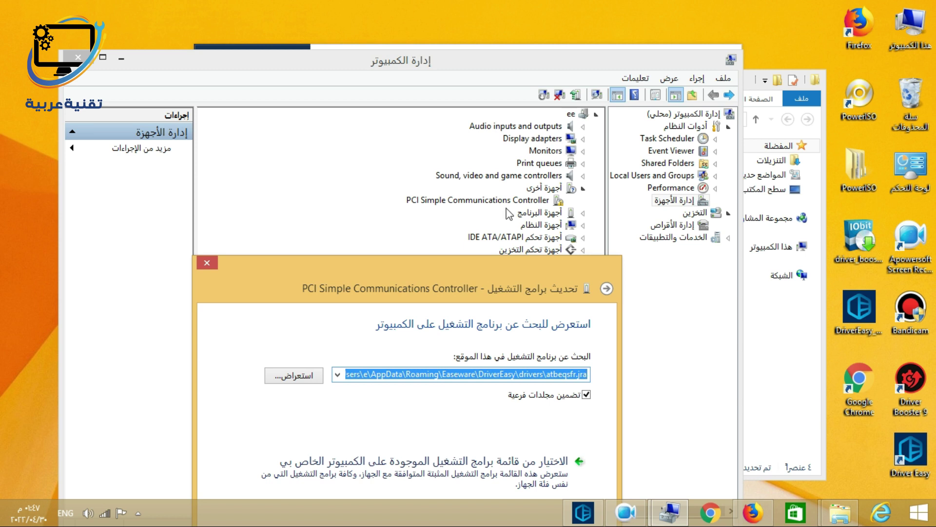
pyautogui.moveTo(486, 261); pyautogui.dragTo(505, 231)
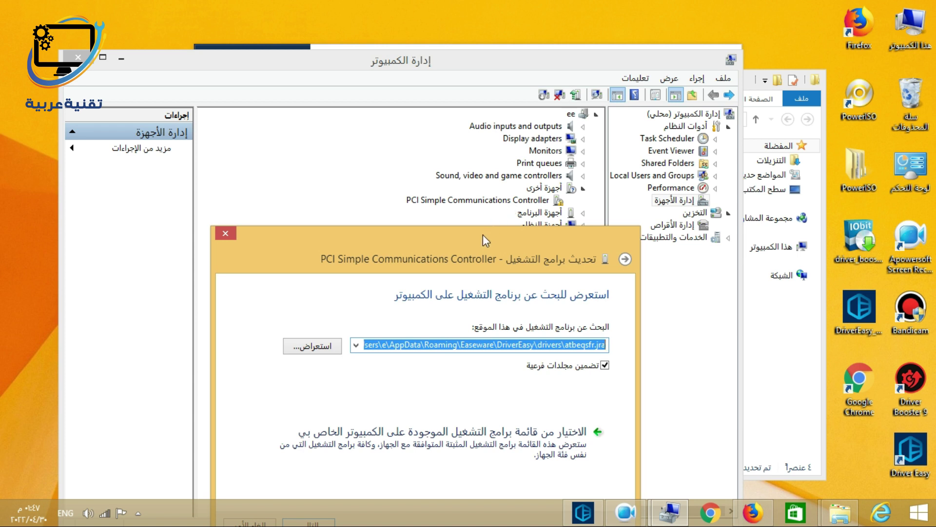
pyautogui.moveTo(478, 241); pyautogui.dragTo(541, 104)
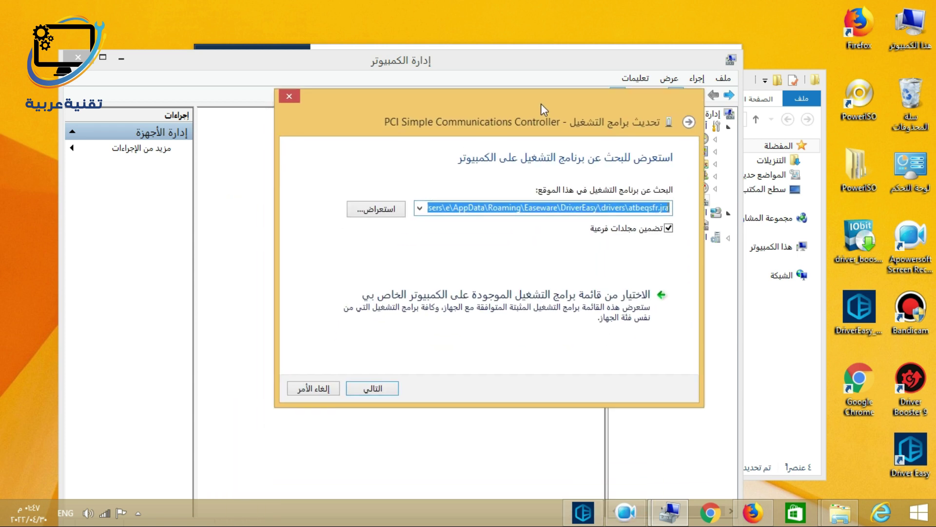
pyautogui.click(319, 389)
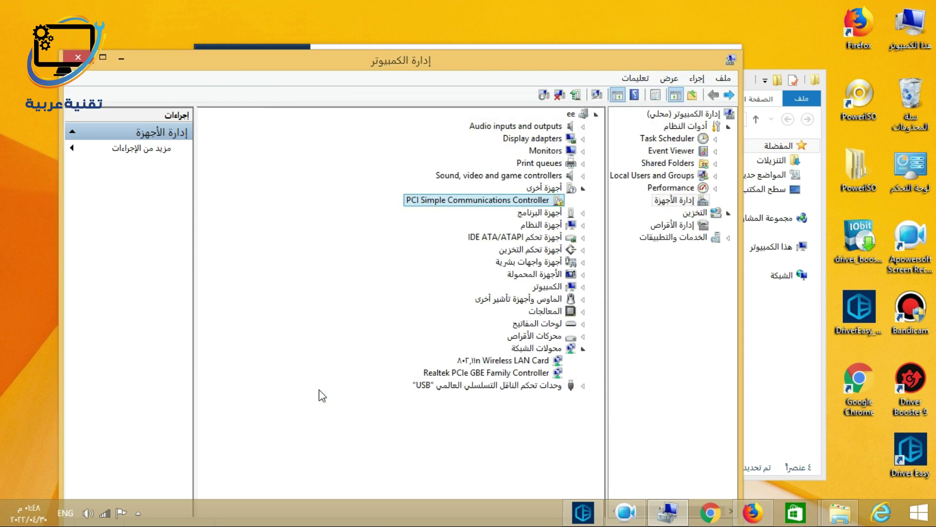
# Switch back to Driver Easy and look through the list of devices with outdated drivers
pyautogui.click(584, 512)
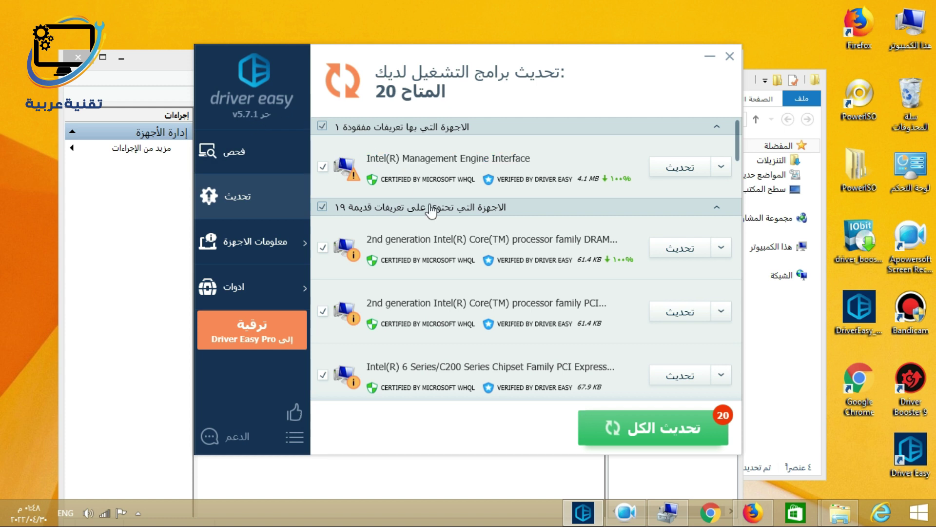
pyautogui.scroll(-5, 493, 322)
pyautogui.scroll(-12, 494, 301)
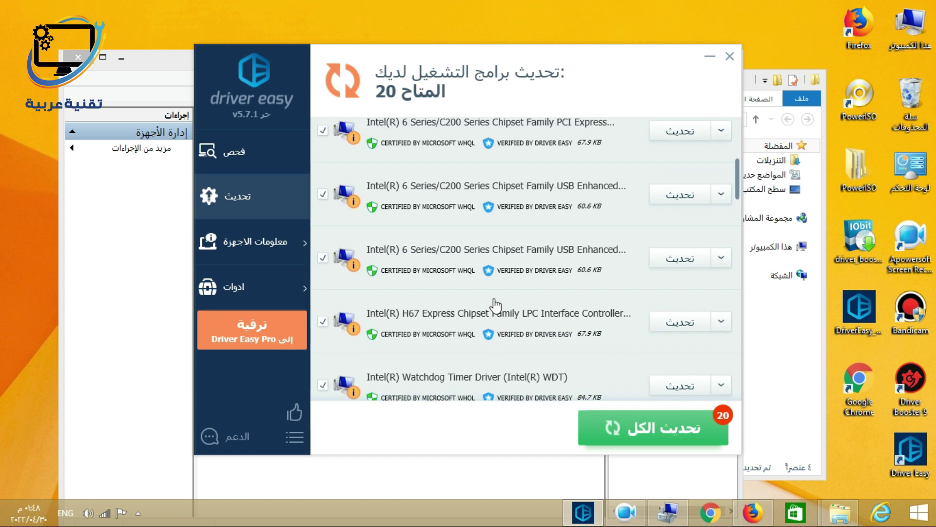
pyautogui.scroll(9, 495, 294)
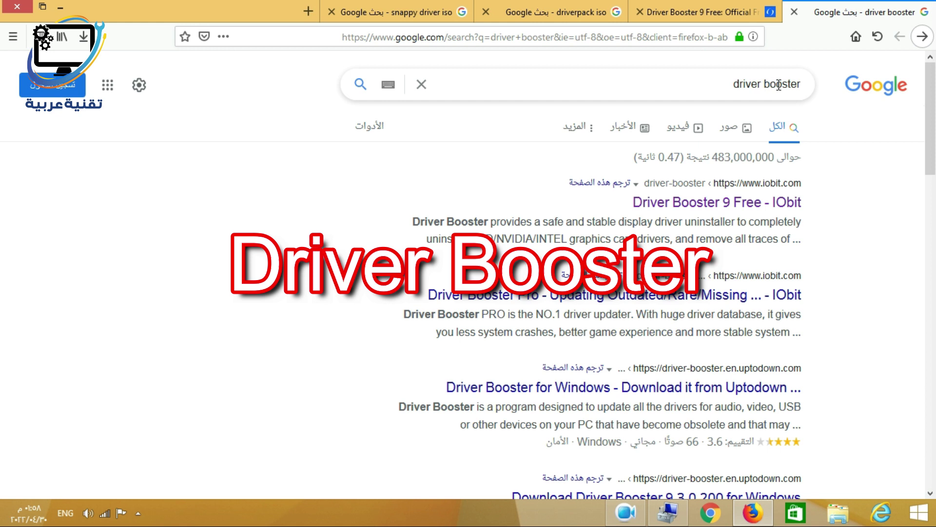
# Show IObit's Driver Booster 9 Free page, minimize the browser, and launch Driver Booster 9 from the desktop to scan for drivers
pyautogui.click(702, 11)
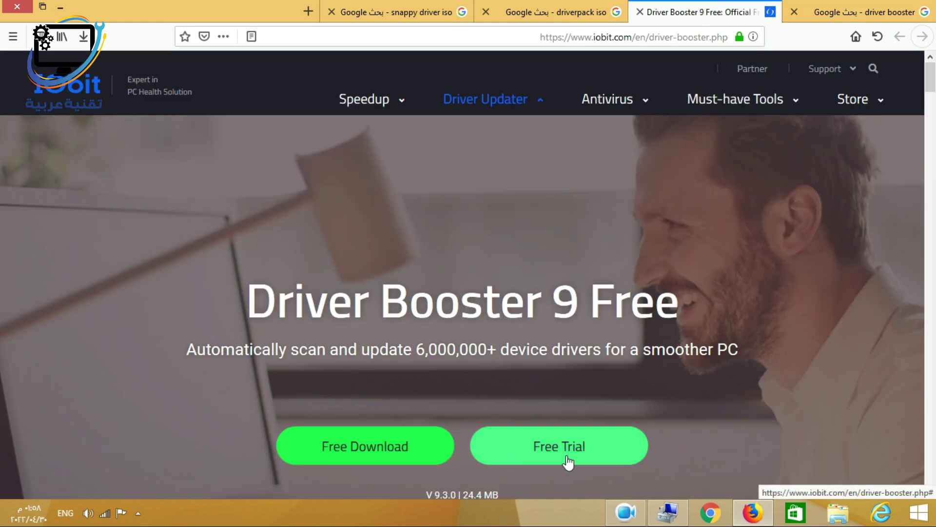
pyautogui.click(60, 8)
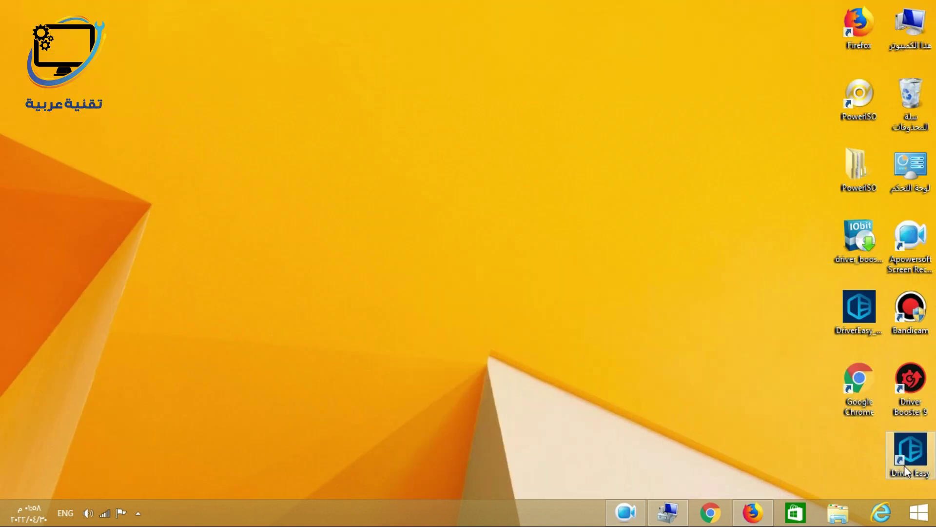
pyautogui.doubleClick(917, 378)
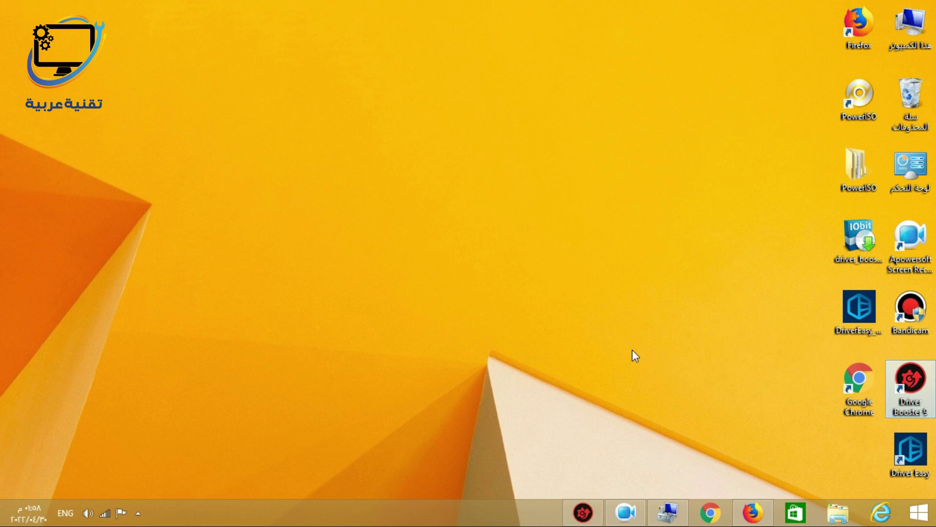
pyautogui.click(516, 279)
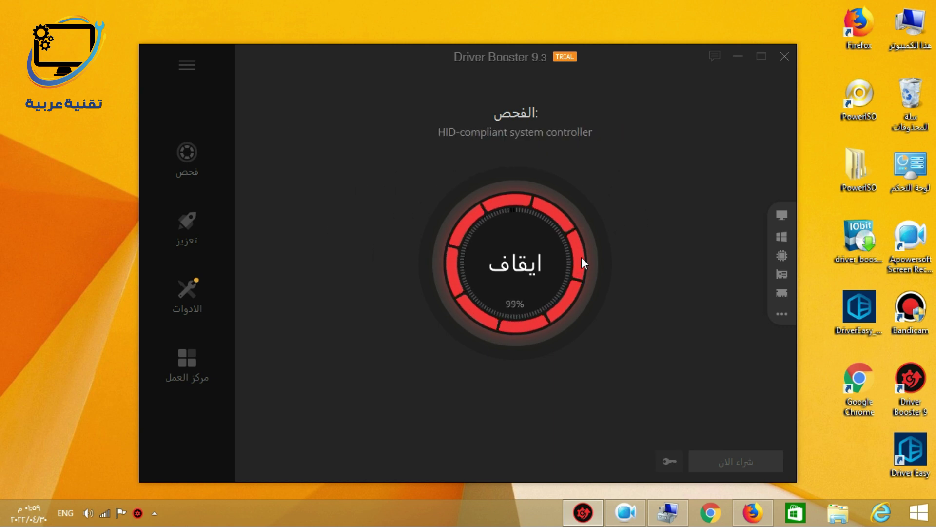
# Look through Driver Booster's outdated drivers and check the PCI Simple Communications Controller in Computer Management
pyautogui.scroll(-3, 420, 222)
pyautogui.scroll(3, 420, 223)
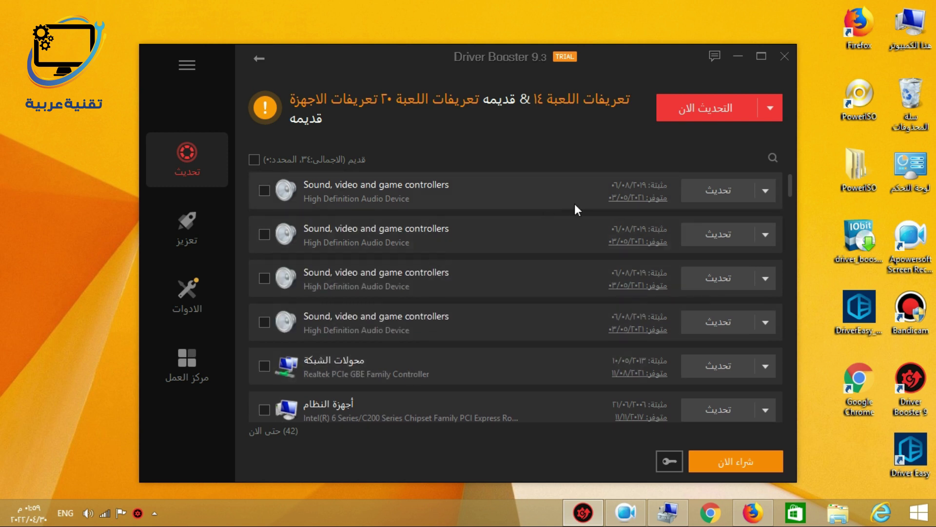
pyautogui.click(668, 512)
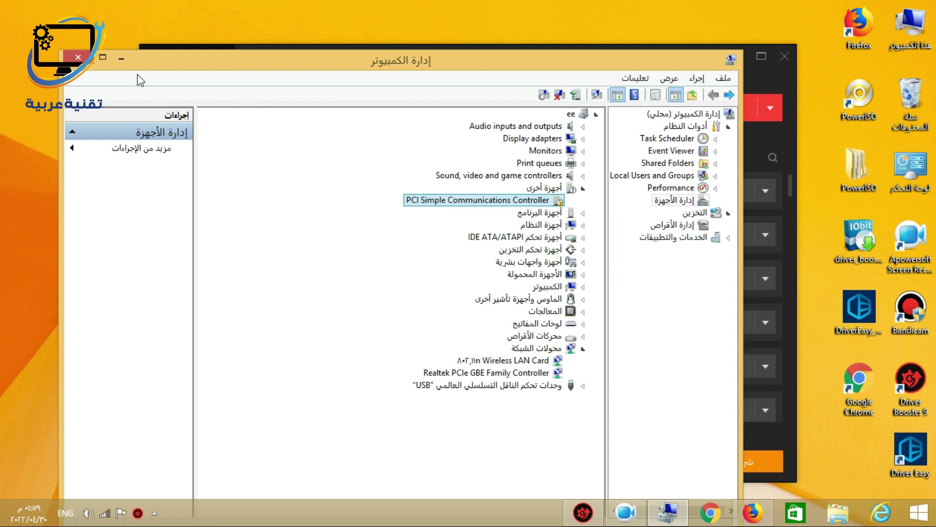
pyautogui.click(121, 59)
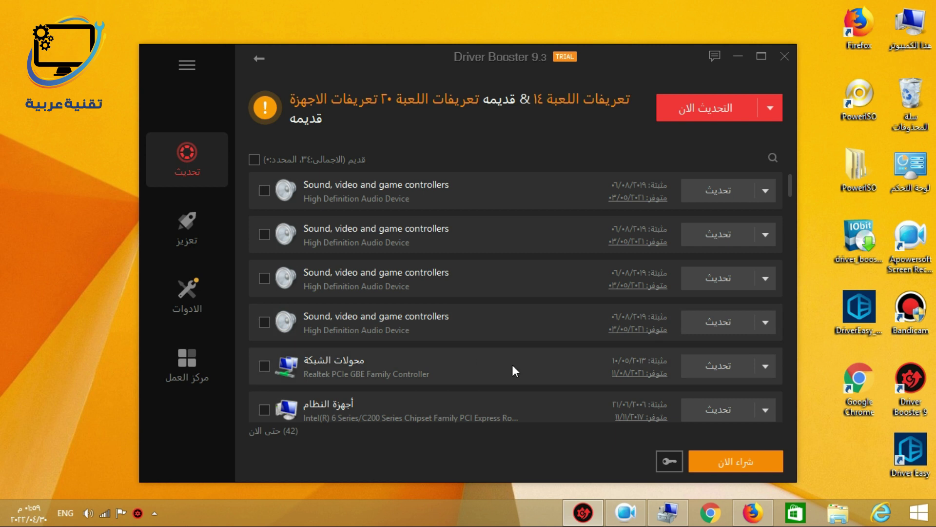
# Try to update the Realtek PCIe GBE Family Controller driver in Driver Booster and close the PRO upgrade offer
pyautogui.click(721, 371)
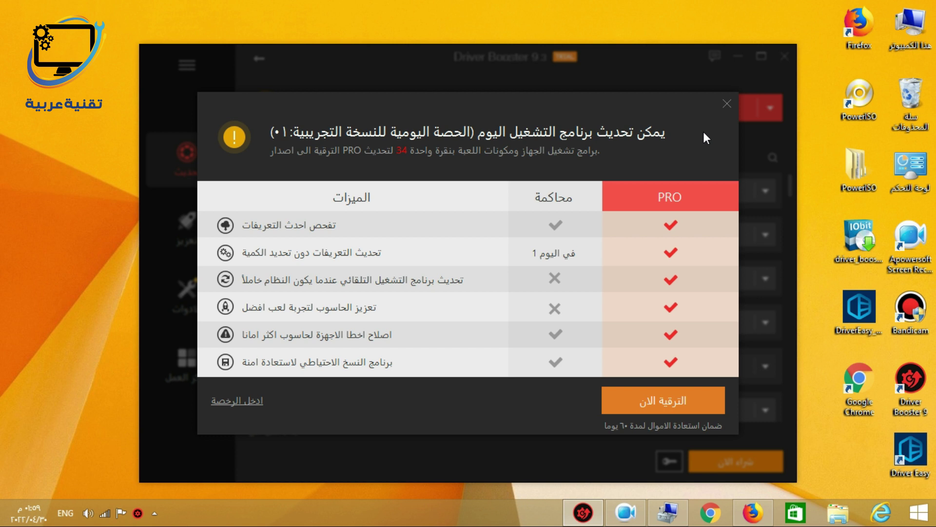
pyautogui.click(724, 107)
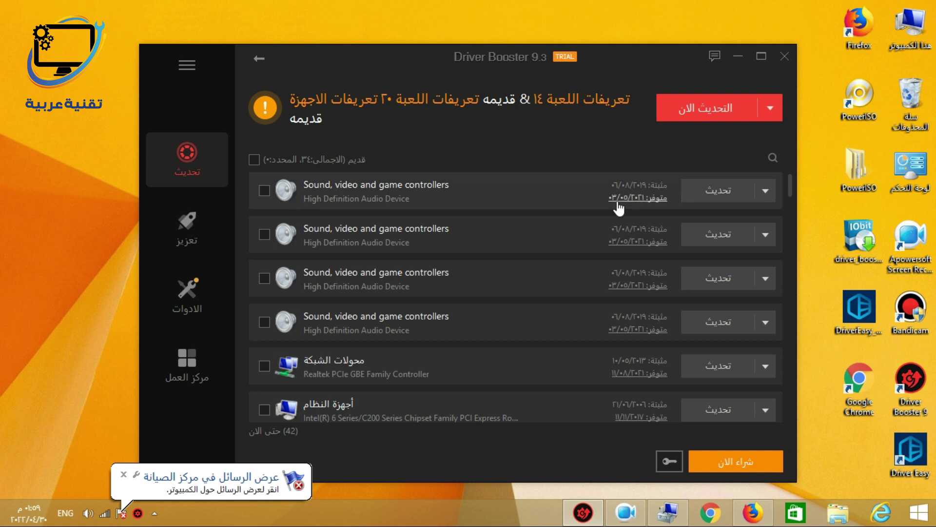
# Switch to Firefox and view the Google results for "driverpack iso" and "snappy driver iso"
pyautogui.click(752, 518)
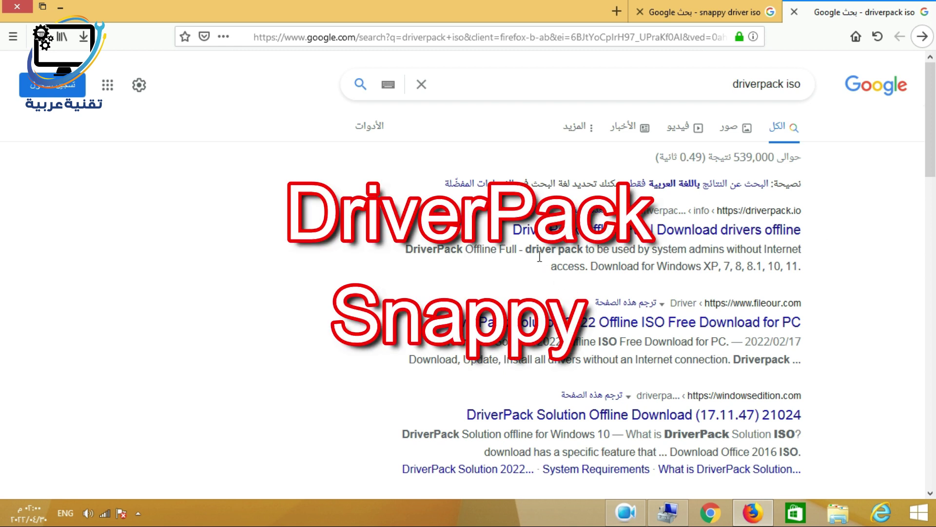
pyautogui.click(710, 12)
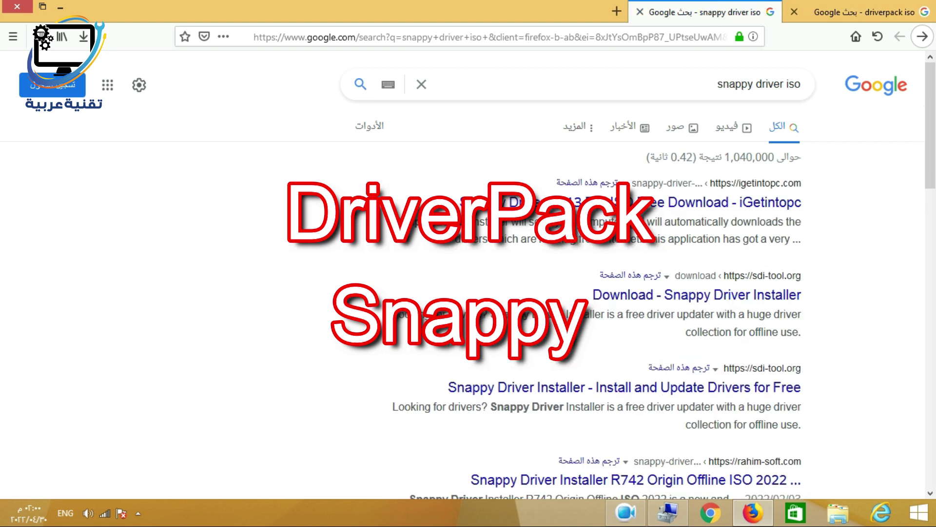
# Show the "driverpack iso" search results, mount the DriverPack_17.10.14-19083 image from drive E with PowerISO, and open This PC
pyautogui.click(868, 14)
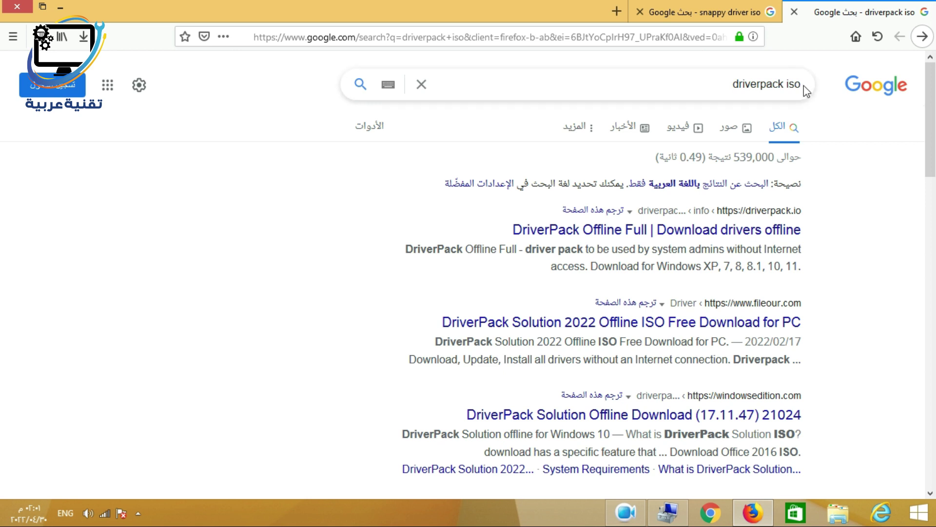
pyautogui.click(738, 12)
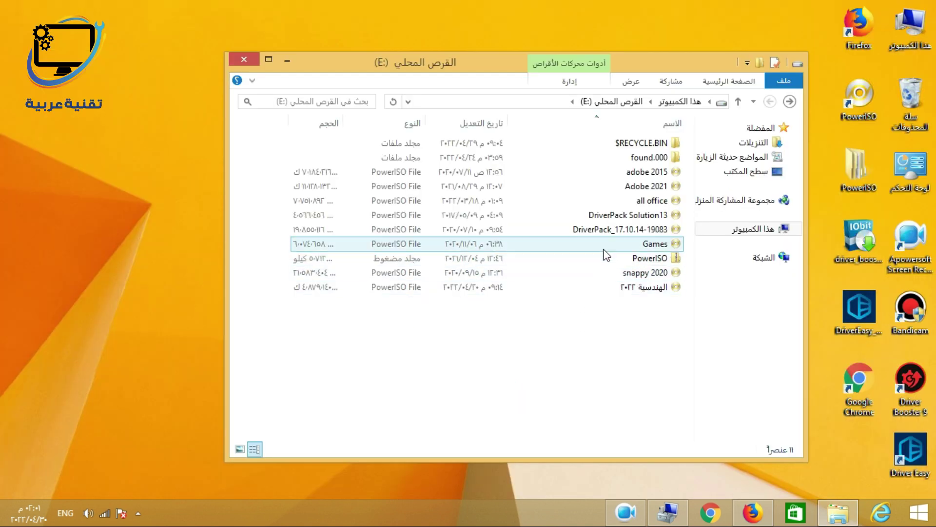
pyautogui.rightClick(615, 233)
pyautogui.click(597, 271)
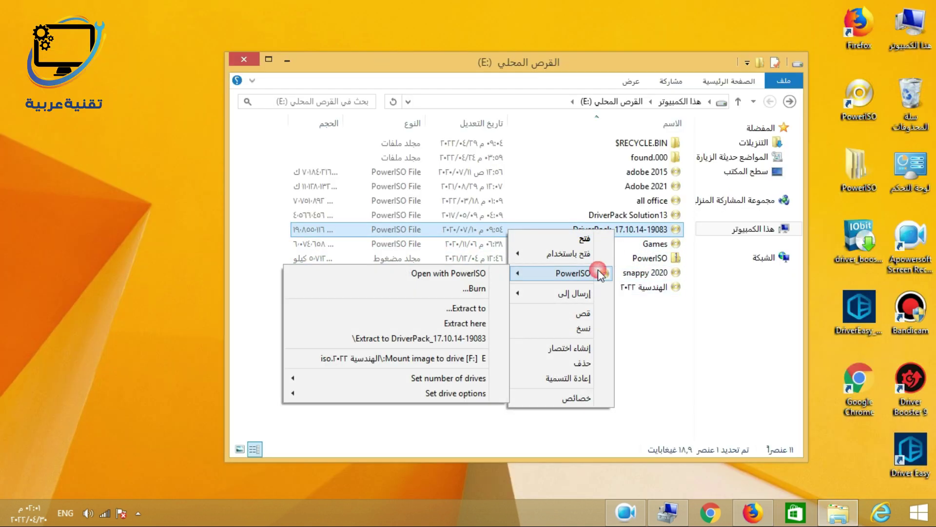
pyautogui.click(374, 359)
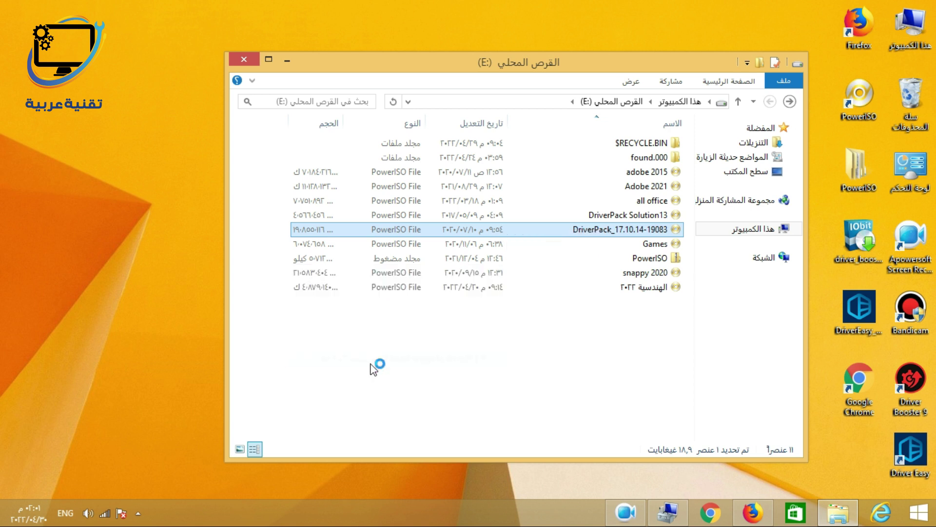
pyautogui.doubleClick(910, 27)
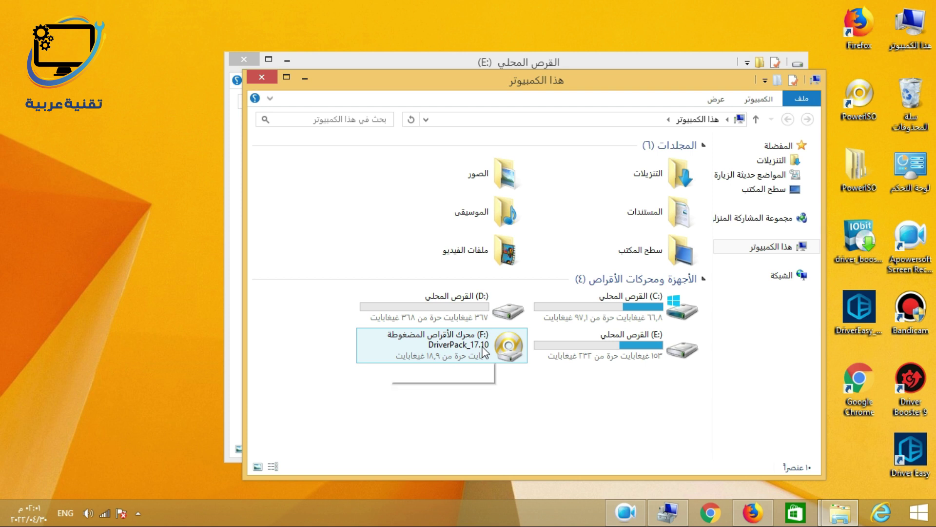
# Disconnect the computer from its current Wi-Fi network and close the networks pane
pyautogui.click(102, 515)
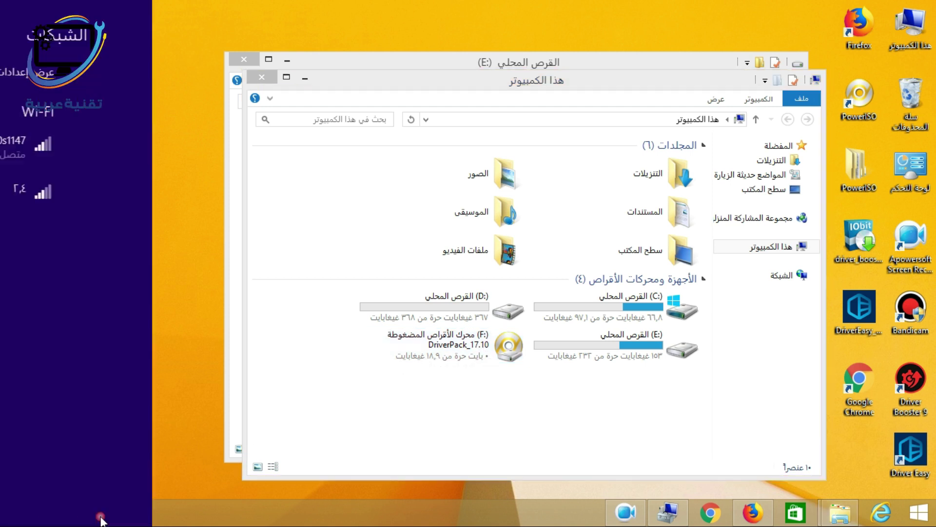
pyautogui.click(114, 150)
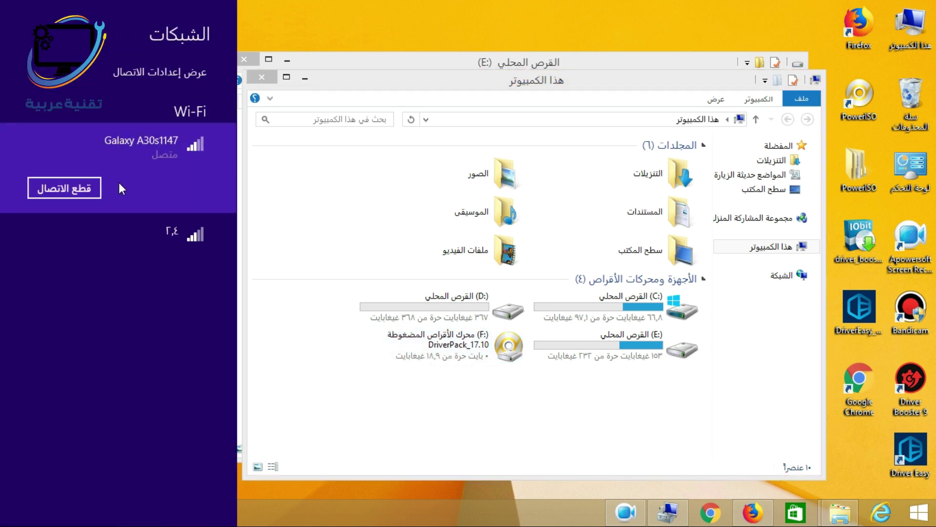
pyautogui.click(63, 191)
pyautogui.click(394, 407)
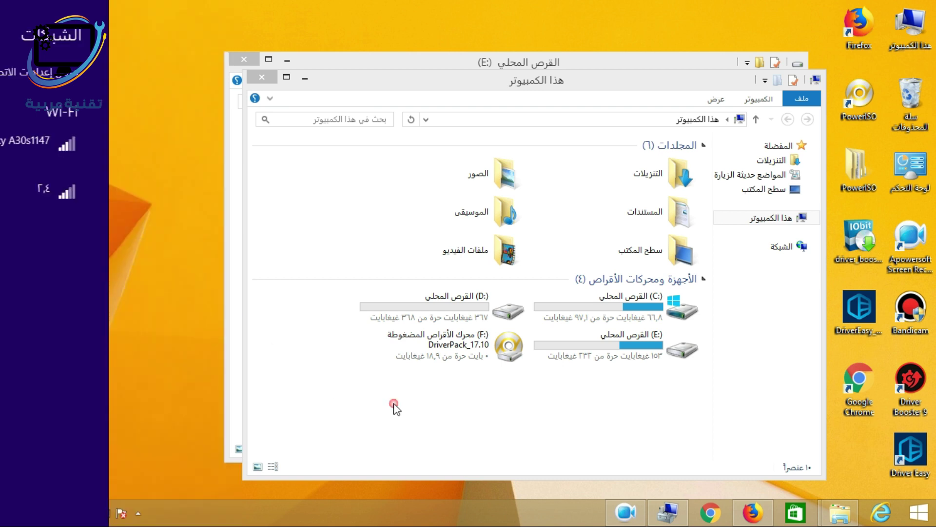
# Launch DriverPack from the DriverPack_17.10.14-19083 folder on the mounted F: drive and switch it to expert mode
pyautogui.doubleClick(429, 342)
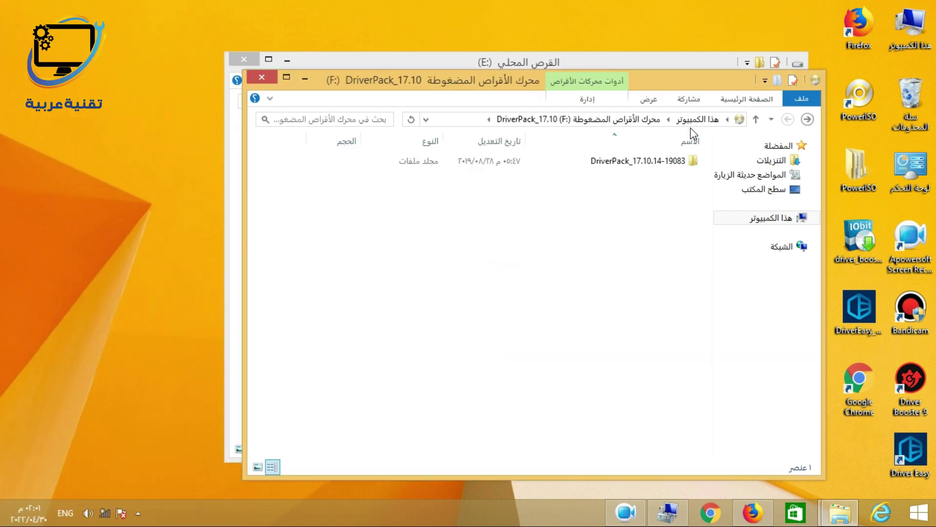
pyautogui.doubleClick(653, 162)
pyautogui.click(665, 247)
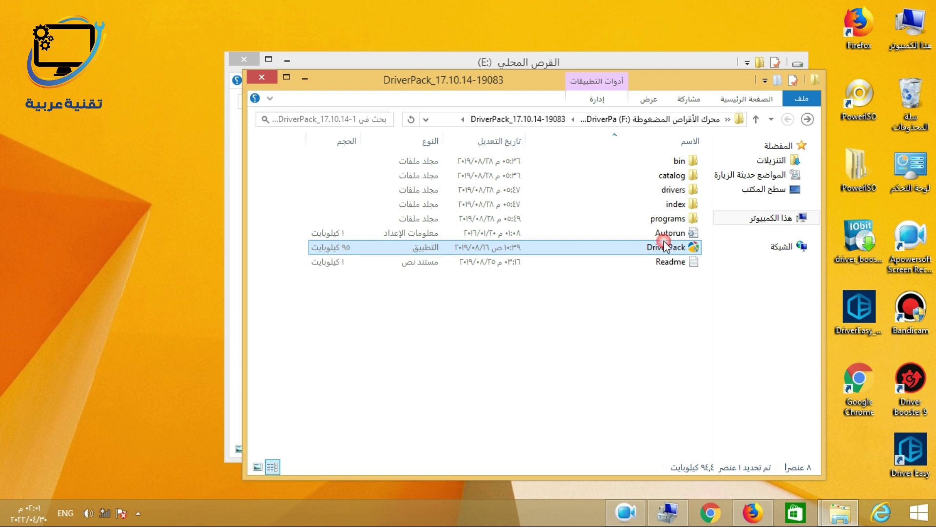
pyautogui.doubleClick(666, 247)
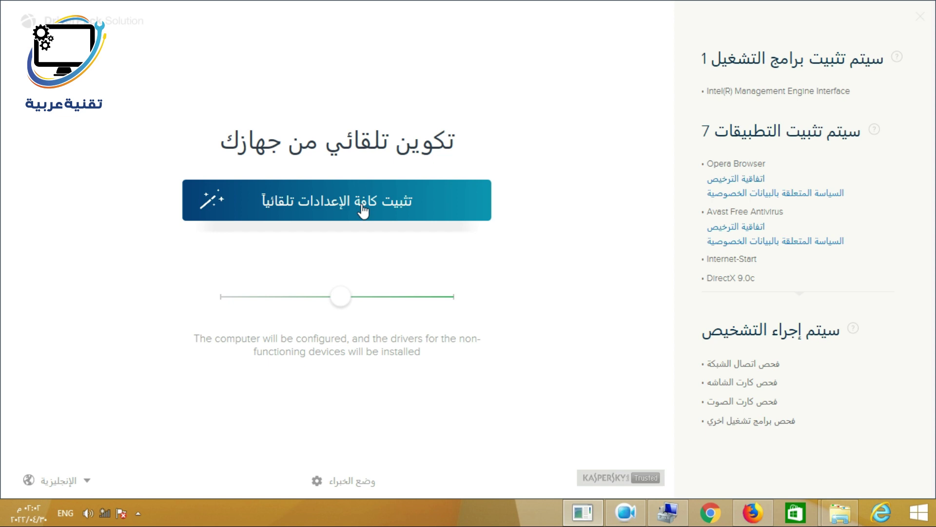
pyautogui.click(361, 483)
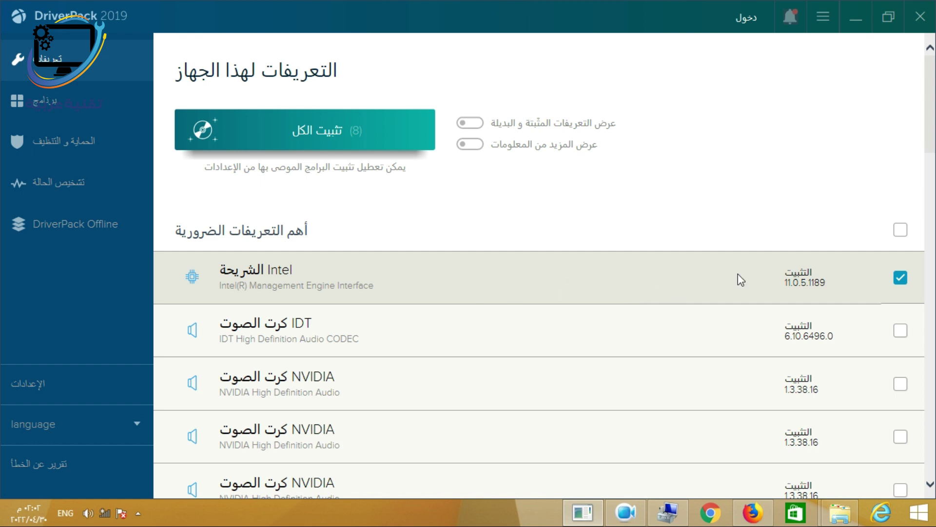
# Examine DriverPack's list of essential drivers and available driver updates, comparing the offered versions with the current ones
pyautogui.scroll(-2, 561, 316)
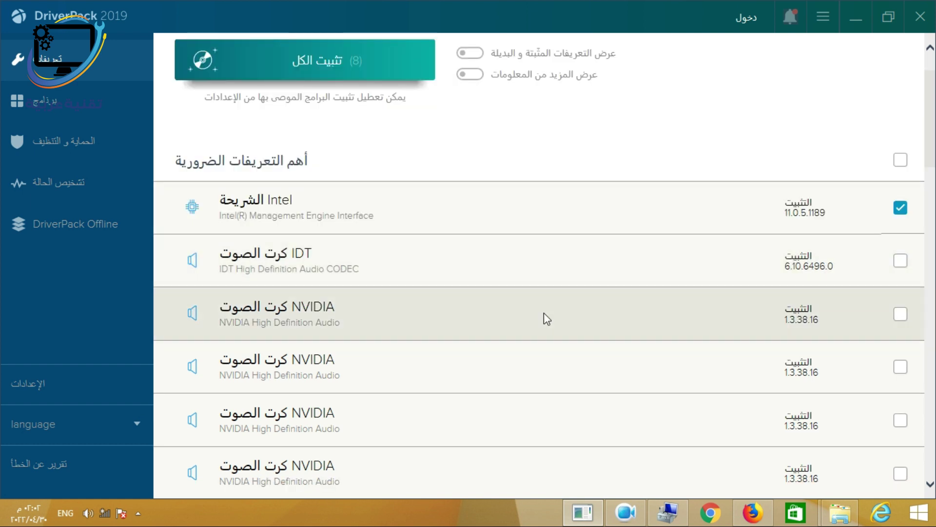
pyautogui.scroll(-2, 540, 350)
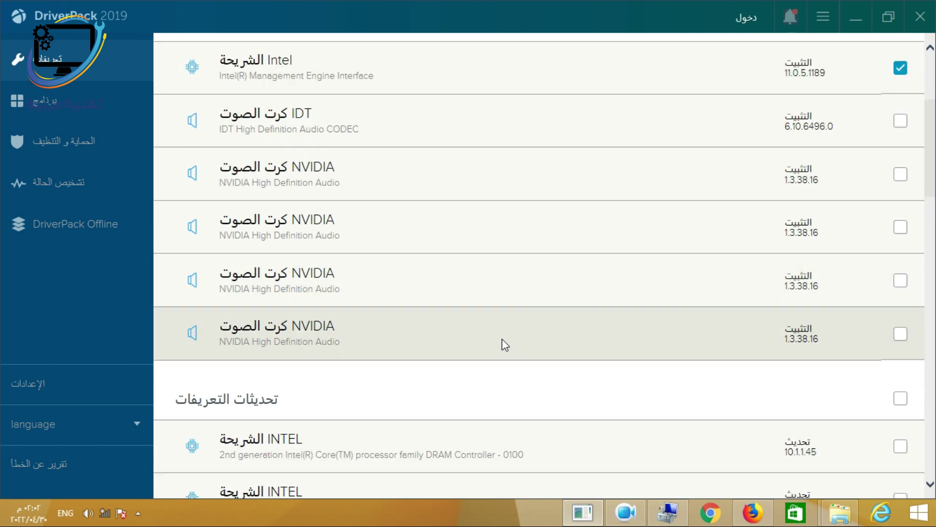
pyautogui.scroll(-1, 522, 344)
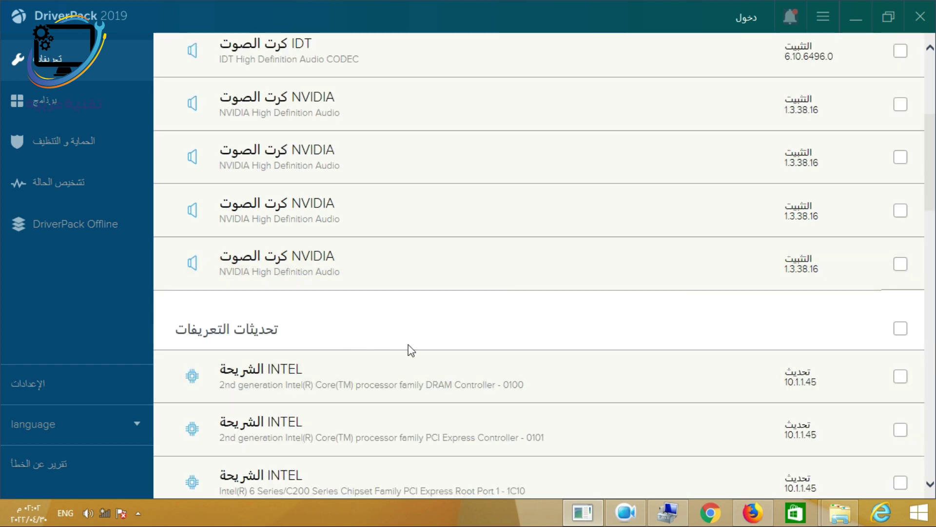
pyautogui.scroll(-7, 439, 346)
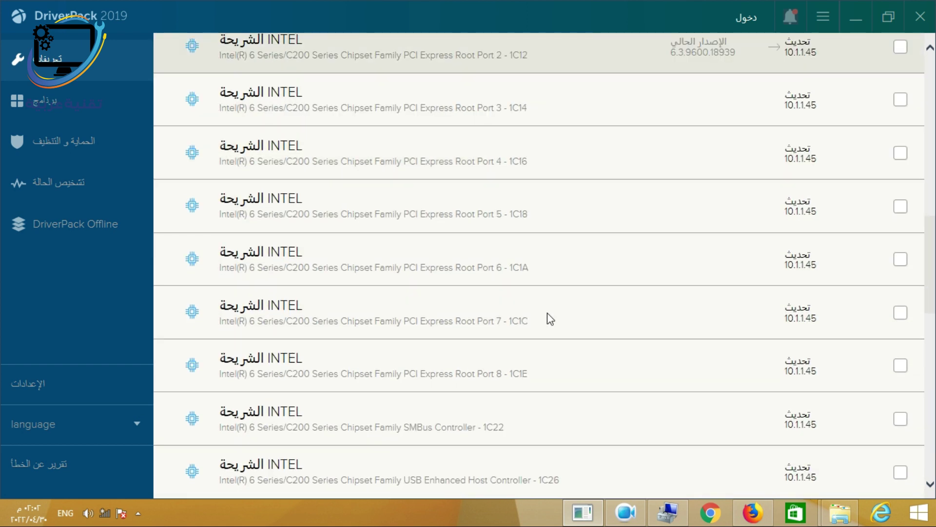
pyautogui.scroll(-5, 701, 274)
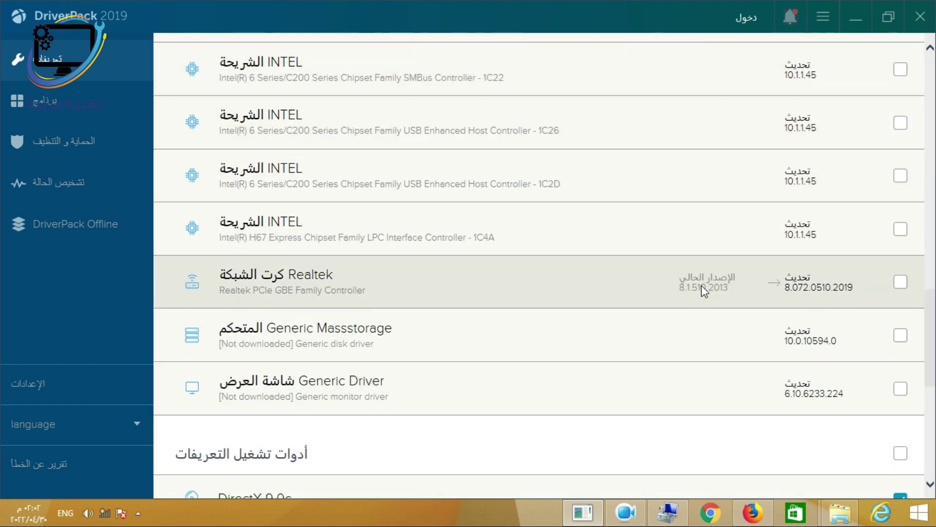
pyautogui.scroll(14, 701, 288)
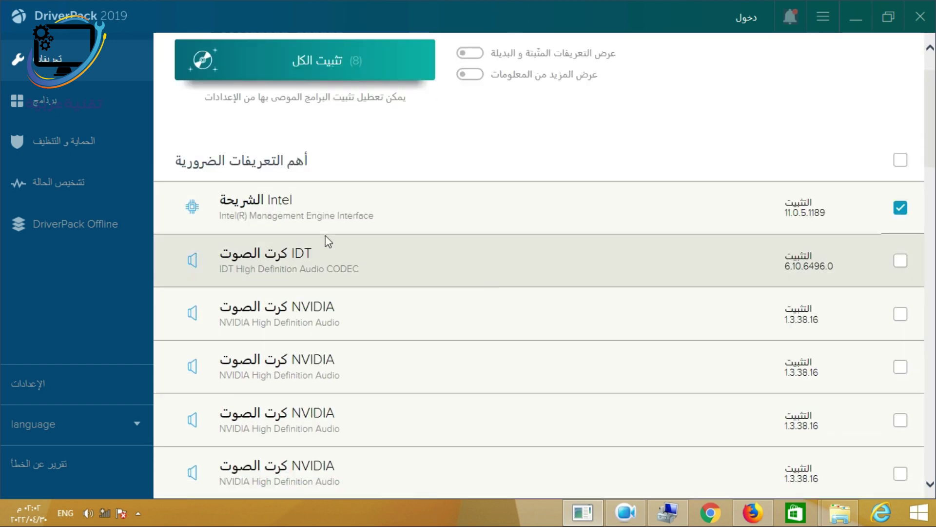
pyautogui.scroll(-2, 425, 197)
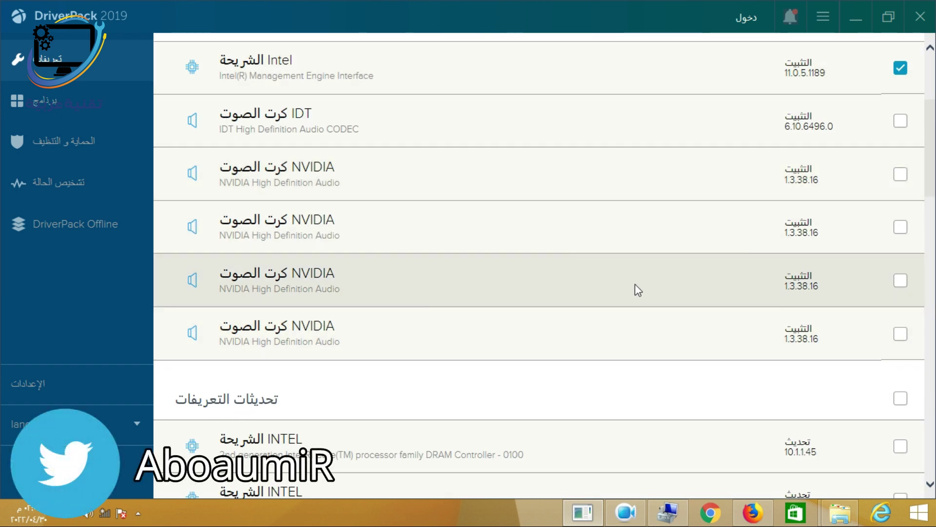
pyautogui.scroll(1, 634, 284)
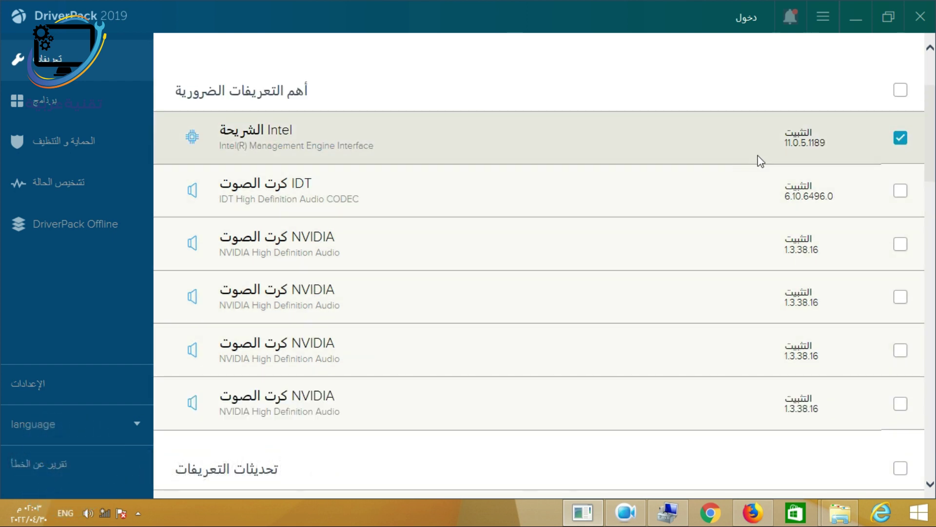
pyautogui.scroll(-2, 794, 390)
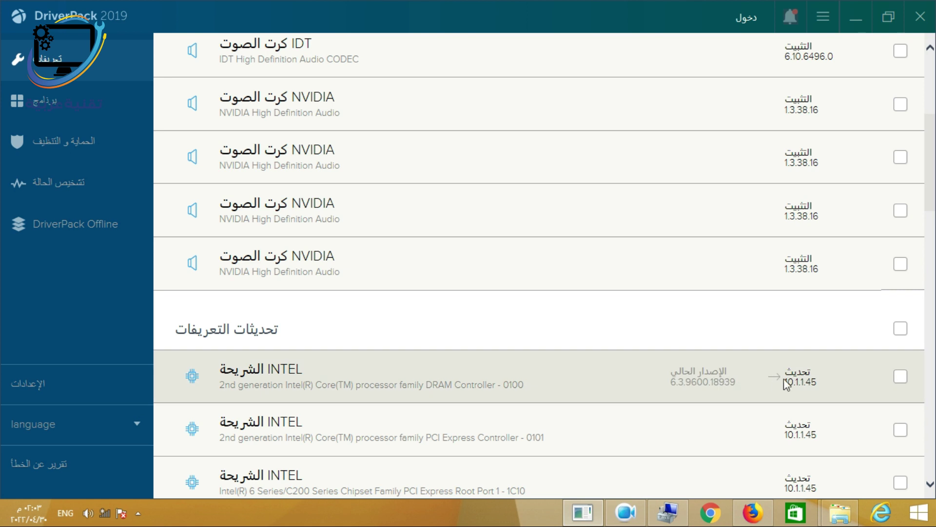
pyautogui.scroll(-7, 601, 379)
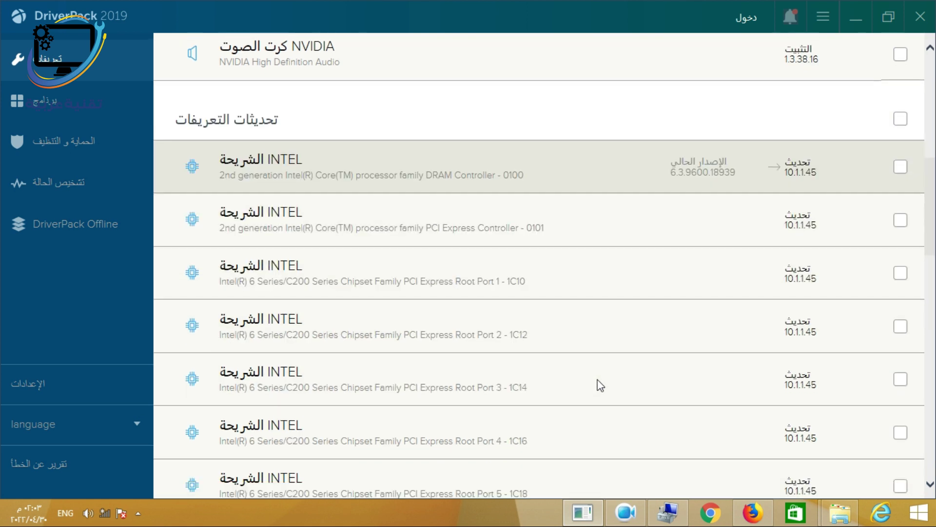
# Select the Realtek PCIe GBE Family Controller update, the IDT High Definition Audio CODEC and all NVIDIA High Definition Audio drivers for installation
pyautogui.scroll(-5, 601, 379)
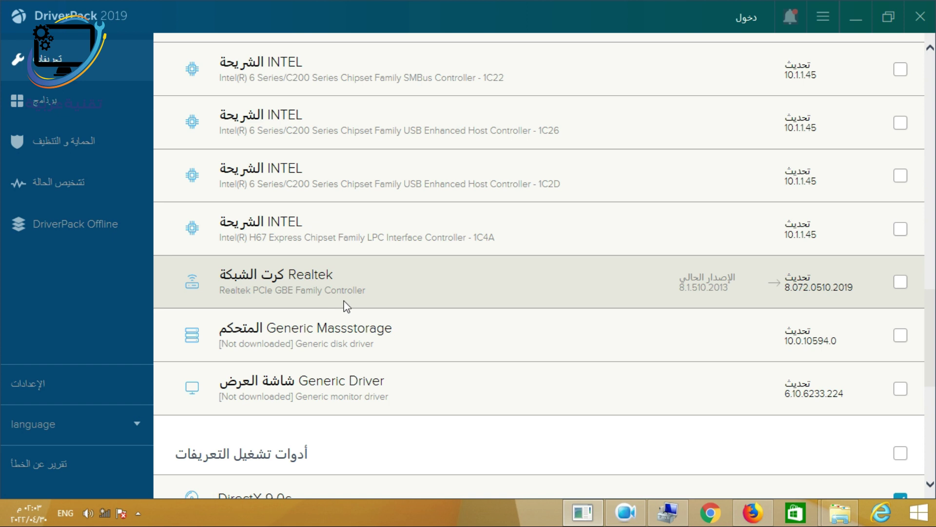
pyautogui.click(900, 282)
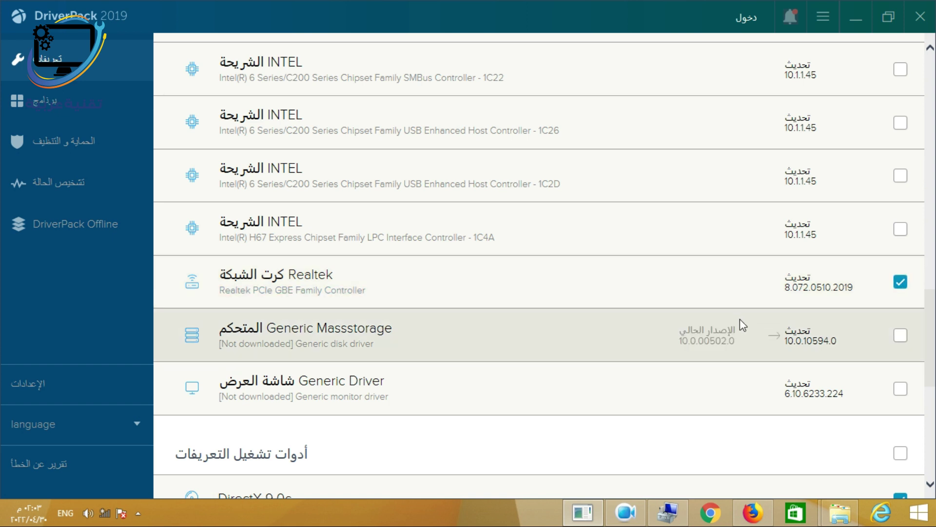
pyautogui.scroll(8, 739, 319)
pyautogui.scroll(10, 739, 319)
pyautogui.click(900, 330)
pyautogui.click(897, 388)
pyautogui.scroll(-3, 829, 349)
pyautogui.click(899, 297)
pyautogui.click(900, 364)
pyautogui.click(900, 404)
# Deselect every item in the driver tools section, including DirectX 9.0c, System Libraries, .NET Framework and Computer Diagnostics
pyautogui.scroll(-3, 731, 320)
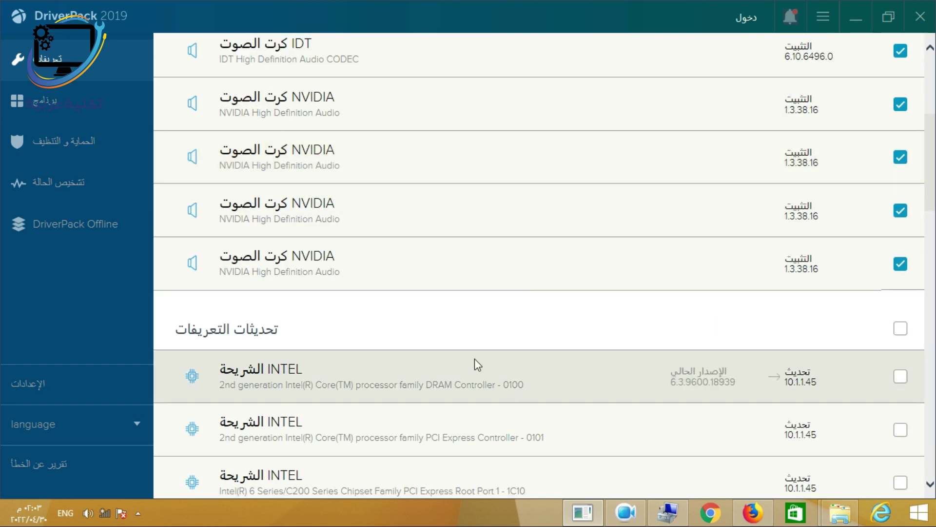
pyautogui.scroll(-13, 478, 377)
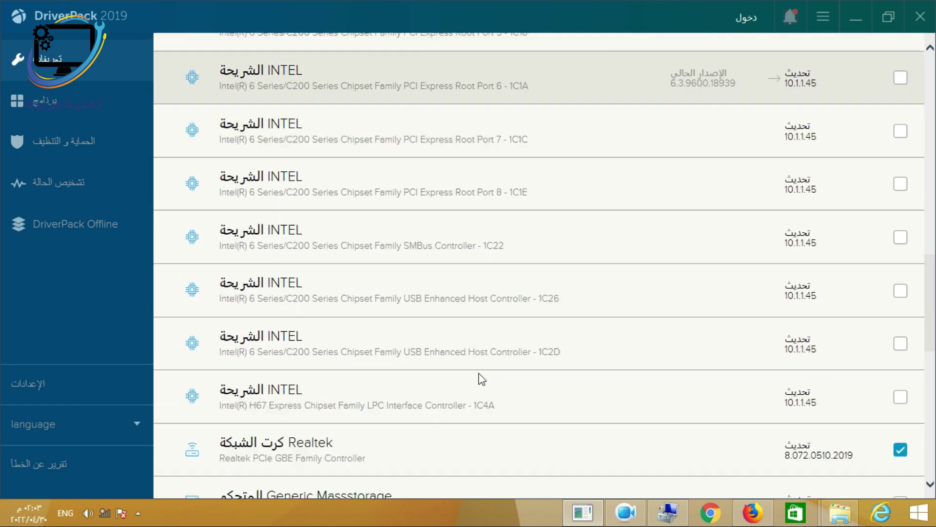
pyautogui.scroll(-1, 481, 378)
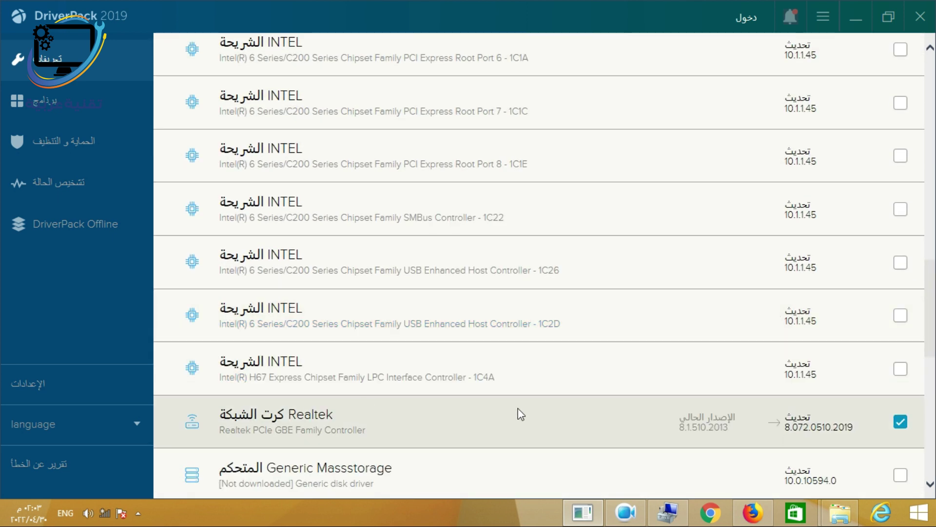
pyautogui.scroll(-3, 507, 390)
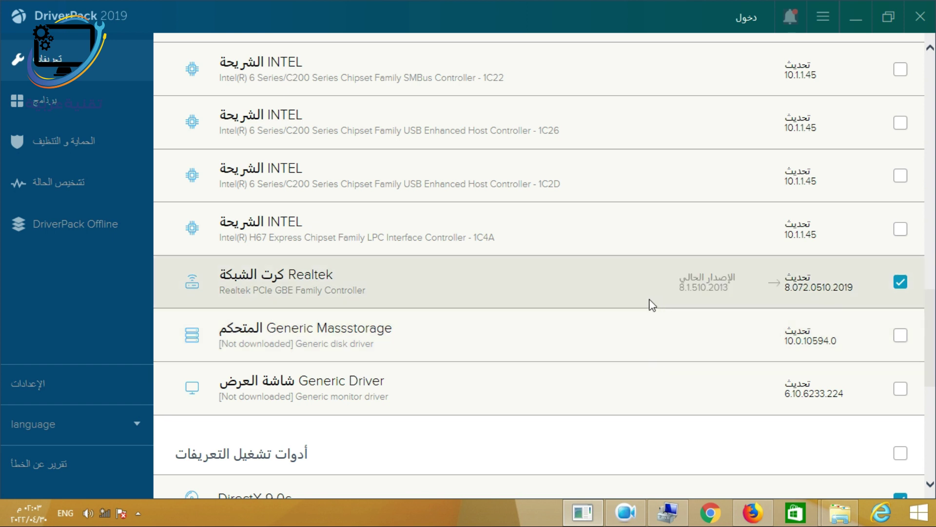
pyautogui.scroll(-4, 653, 303)
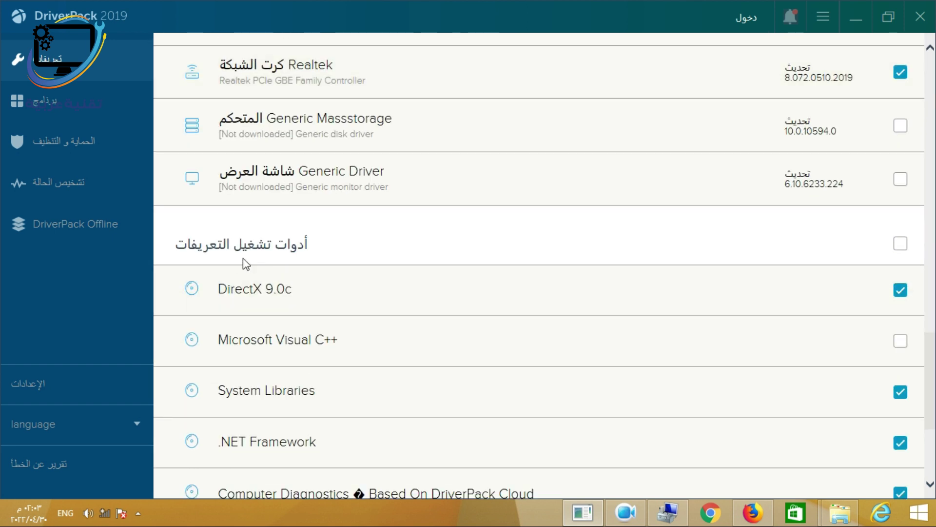
pyautogui.scroll(-1, 345, 299)
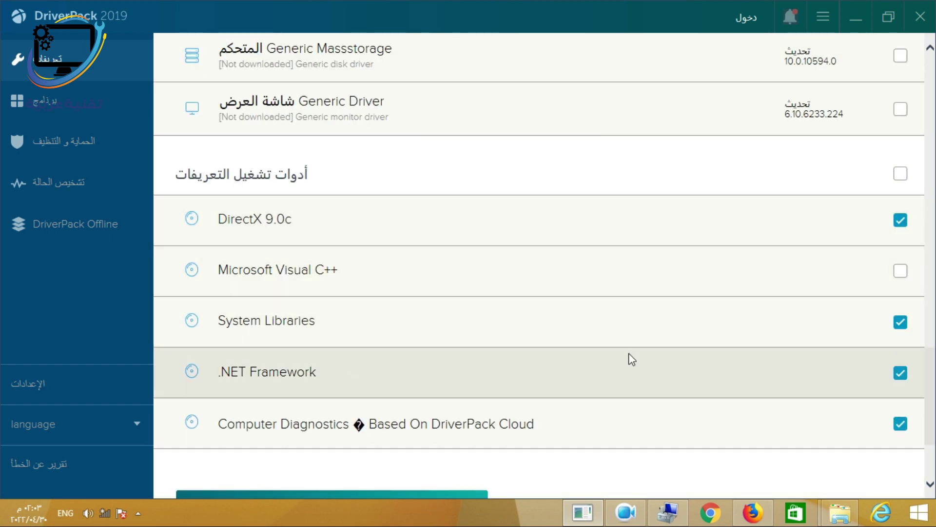
pyautogui.click(901, 175)
pyautogui.click(901, 174)
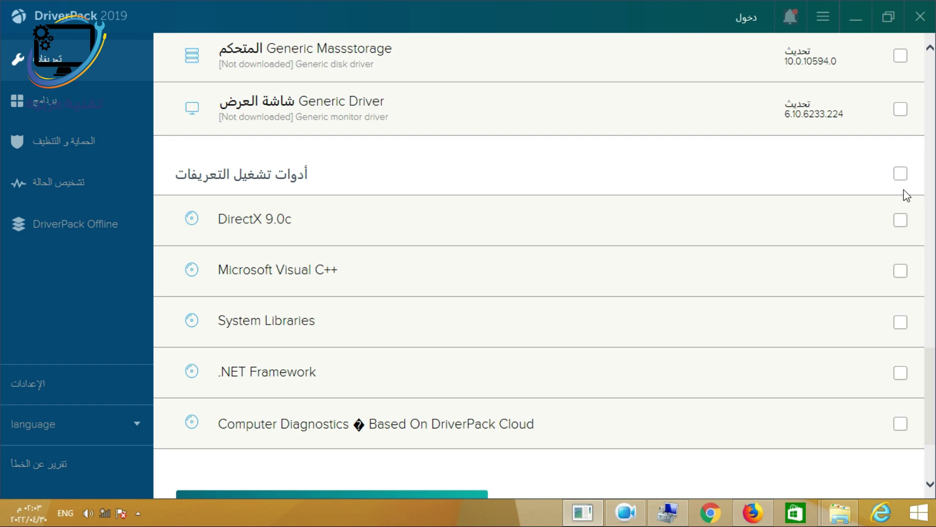
pyautogui.scroll(-1, 757, 366)
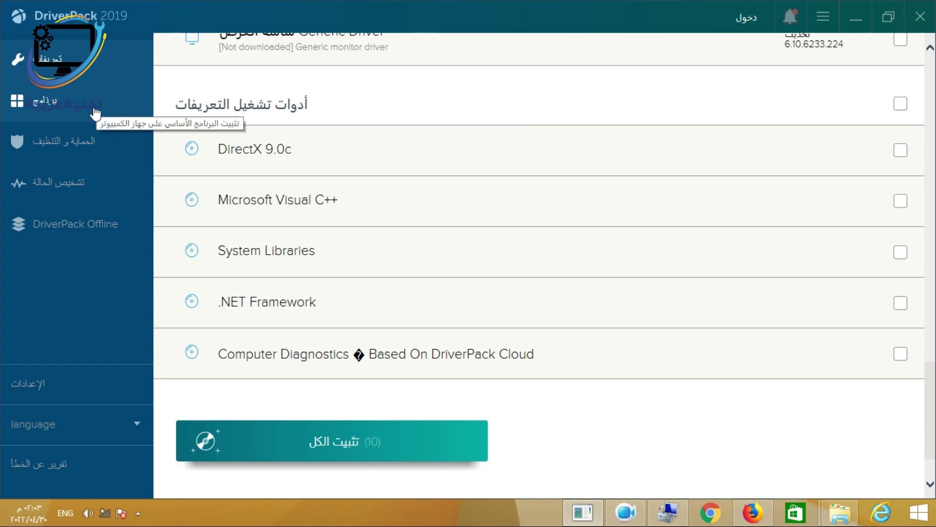
# Deselect Avast Free Antivirus, Internet-Start and Opera Browser in DriverPack's recommended programs
pyautogui.click(76, 110)
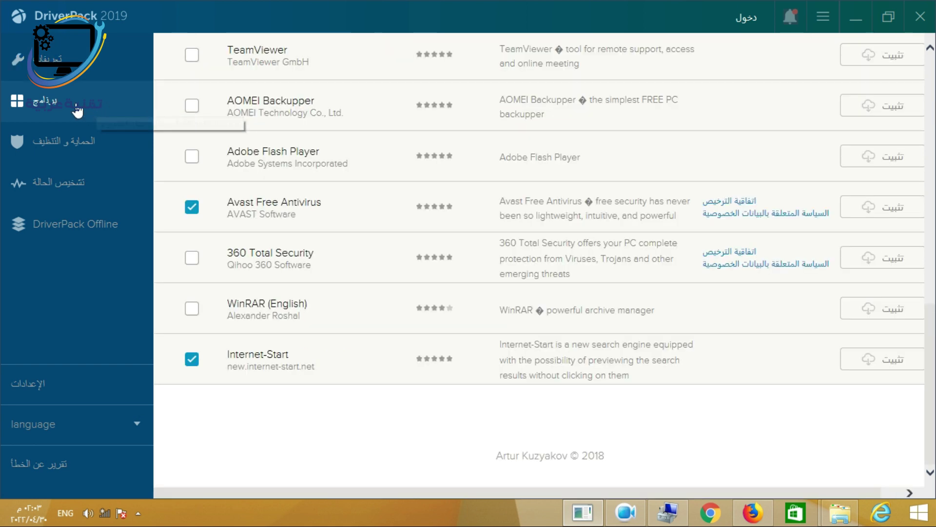
pyautogui.click(193, 209)
pyautogui.click(192, 360)
pyautogui.scroll(10, 238, 325)
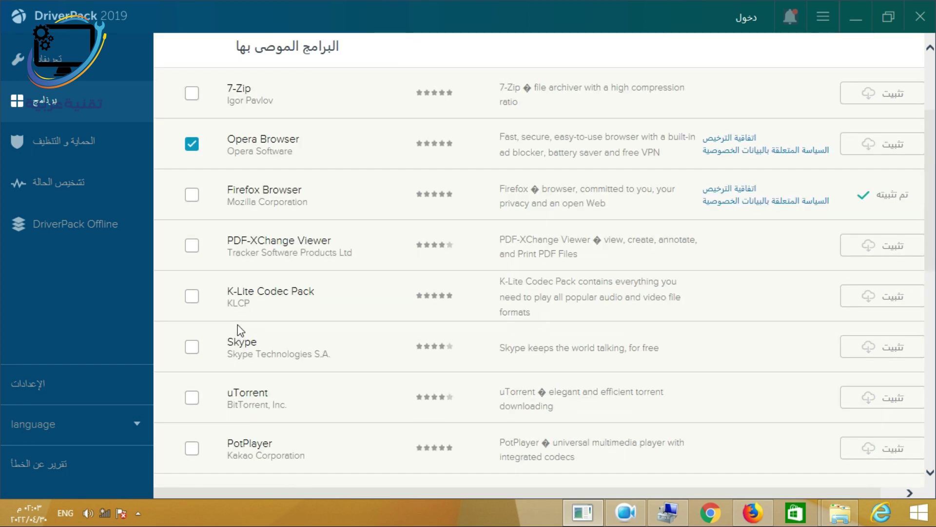
pyautogui.click(192, 148)
pyautogui.scroll(3, 316, 230)
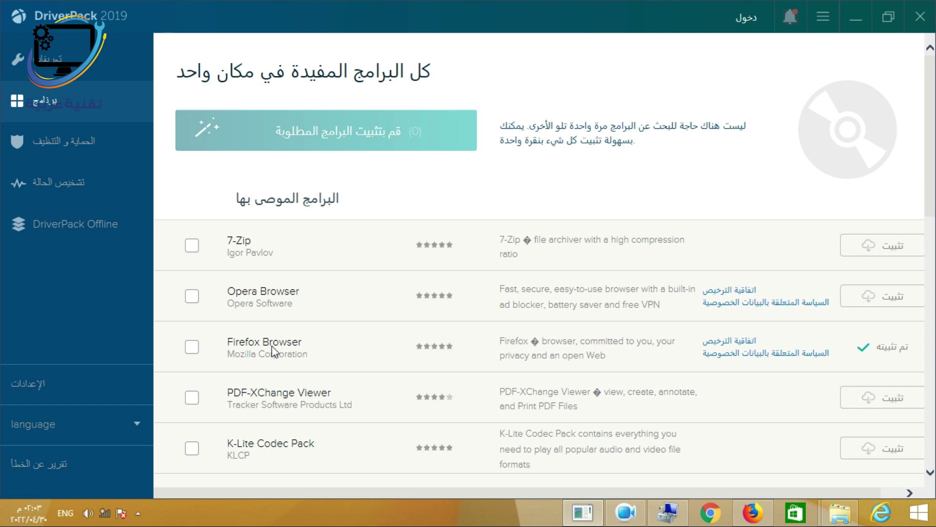
# Examine DriverPack's recommended programs list, and review the drivers and tools page with the items selected for installation
pyautogui.scroll(-1, 345, 303)
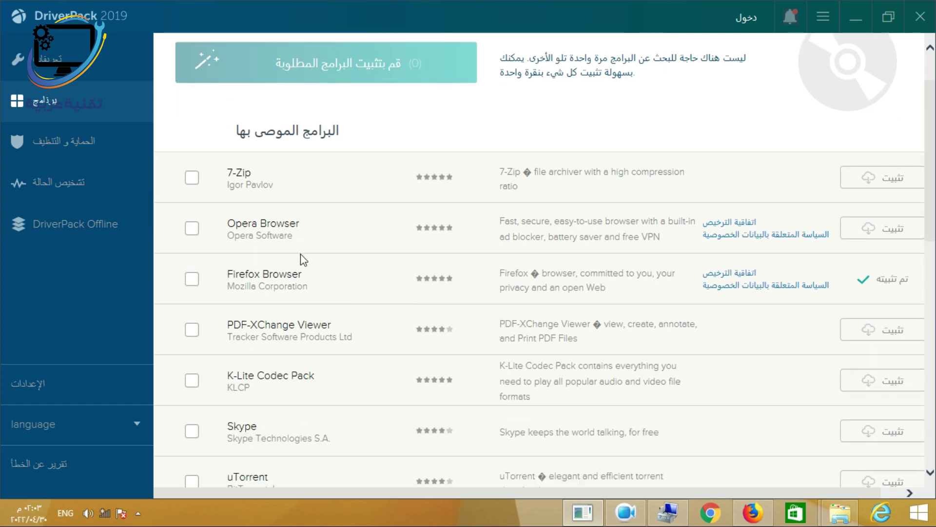
pyautogui.scroll(-3, 317, 279)
pyautogui.scroll(3, 303, 295)
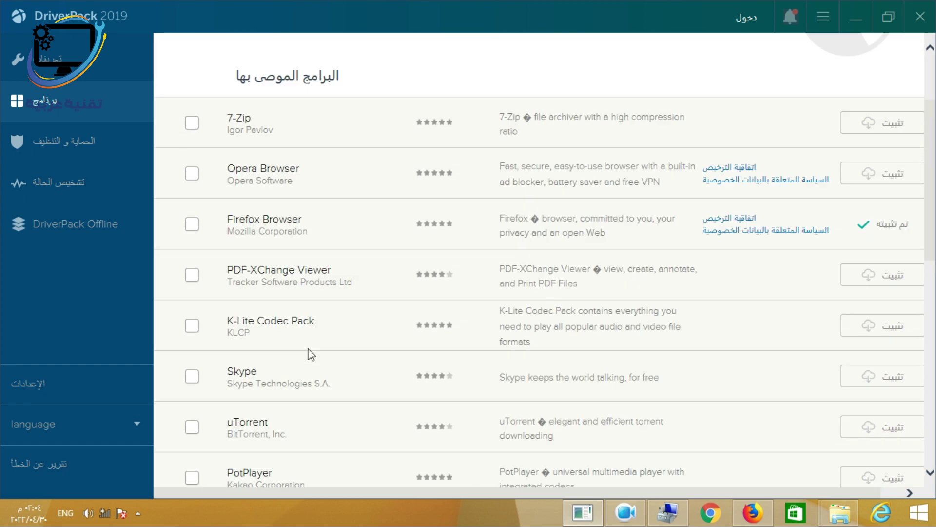
pyautogui.scroll(3, 311, 355)
pyautogui.click(69, 61)
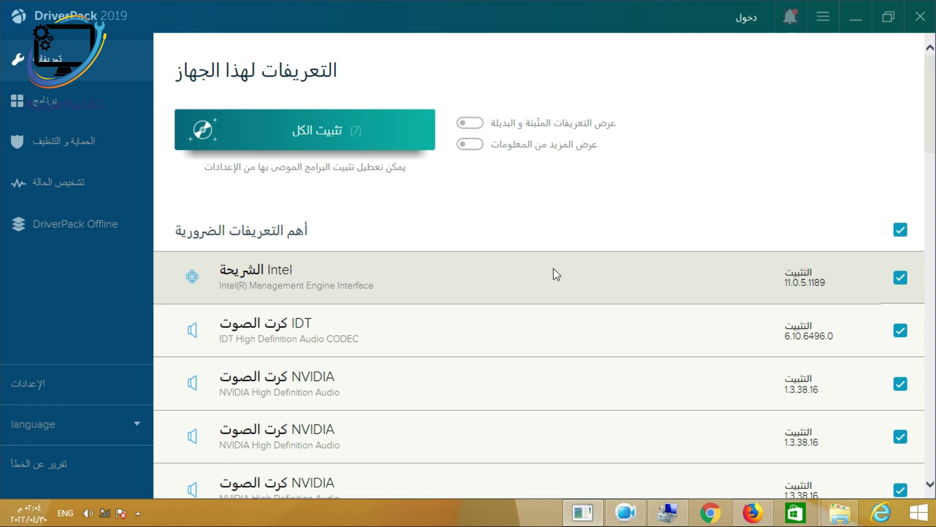
pyautogui.scroll(-4, 557, 274)
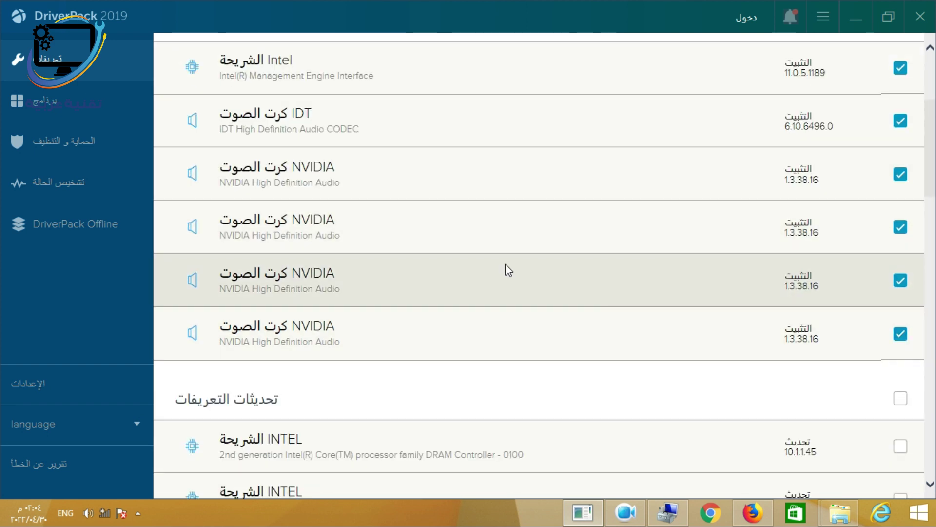
pyautogui.scroll(-10, 505, 264)
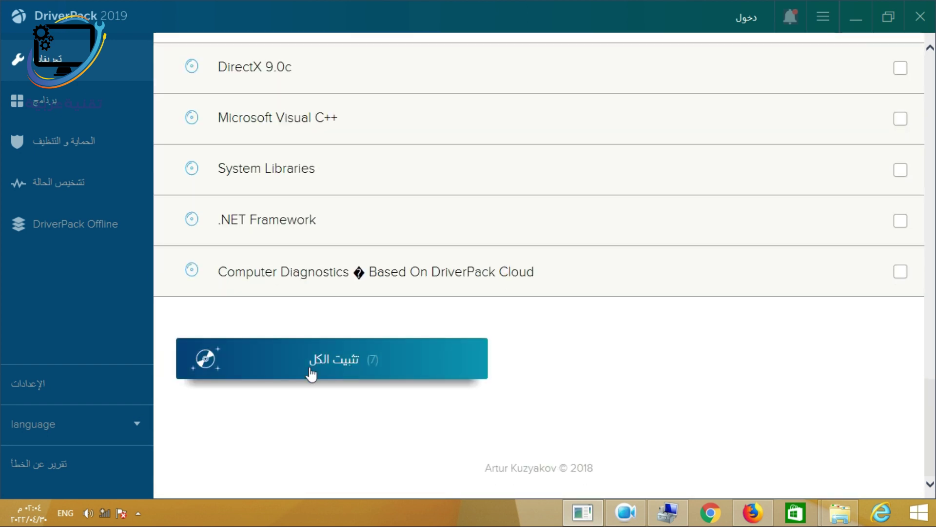
pyautogui.scroll(15, 517, 295)
pyautogui.scroll(10, 530, 268)
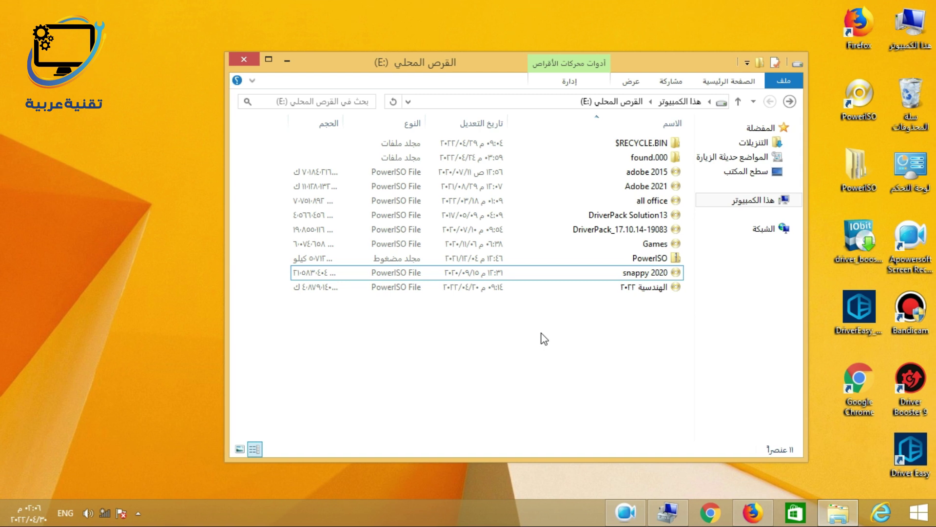
# Mount the snappy 2020 image from drive E to virtual drive F with PowerISO and open the SDI_RUS disc
pyautogui.rightClick(666, 275)
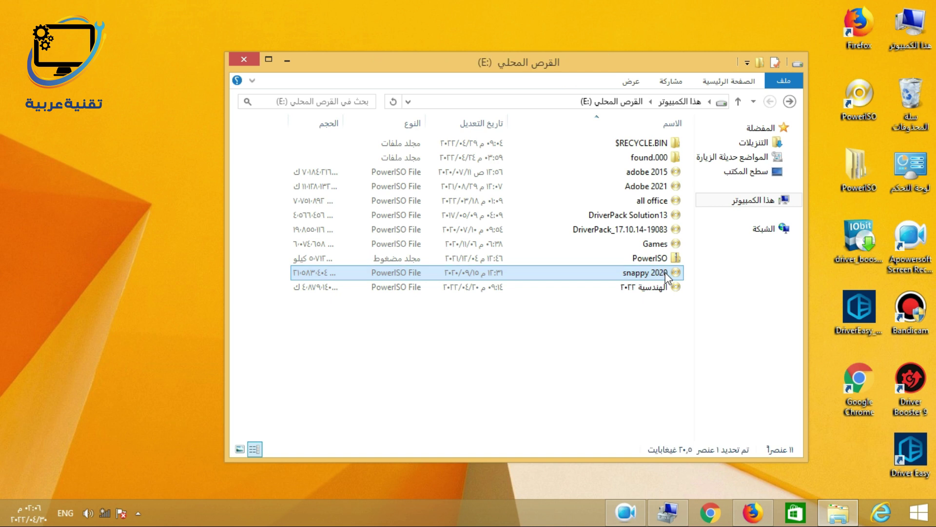
pyautogui.moveTo(629, 316)
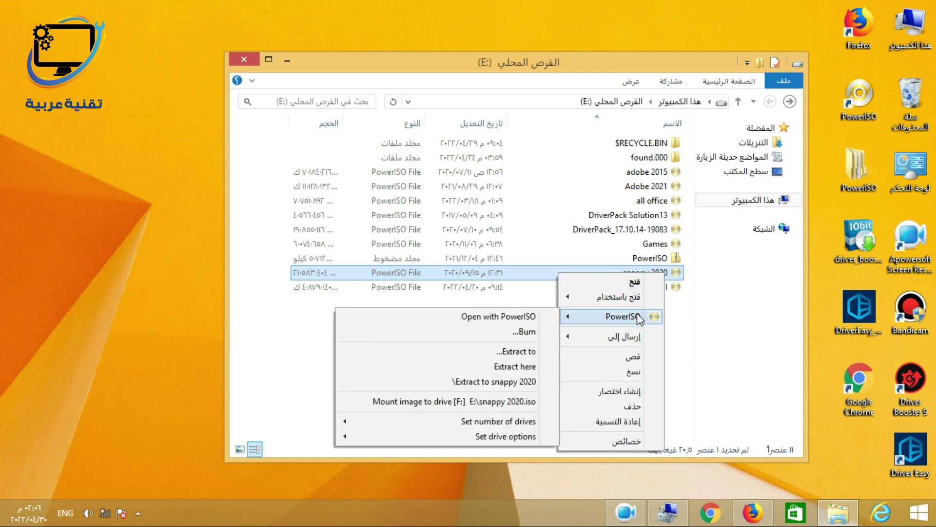
pyautogui.click(427, 408)
pyautogui.press('super+e')
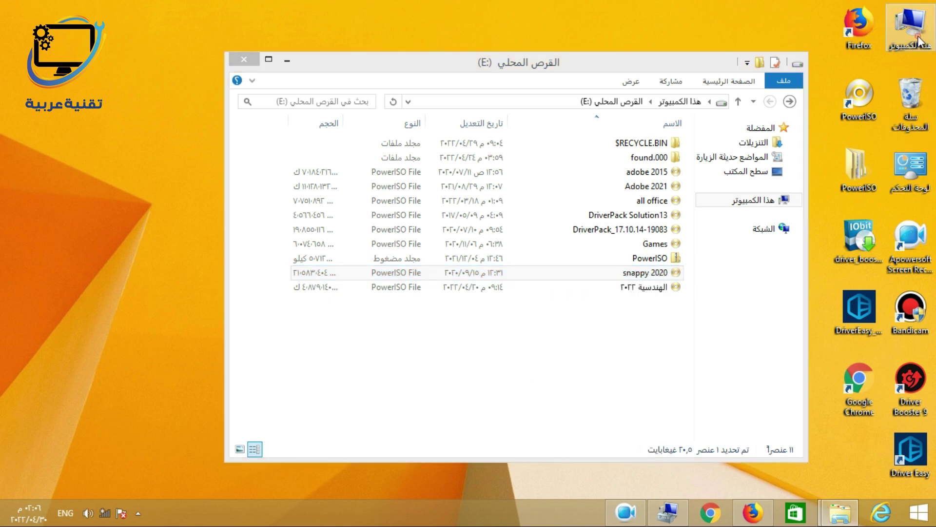
pyautogui.doubleClick(579, 312)
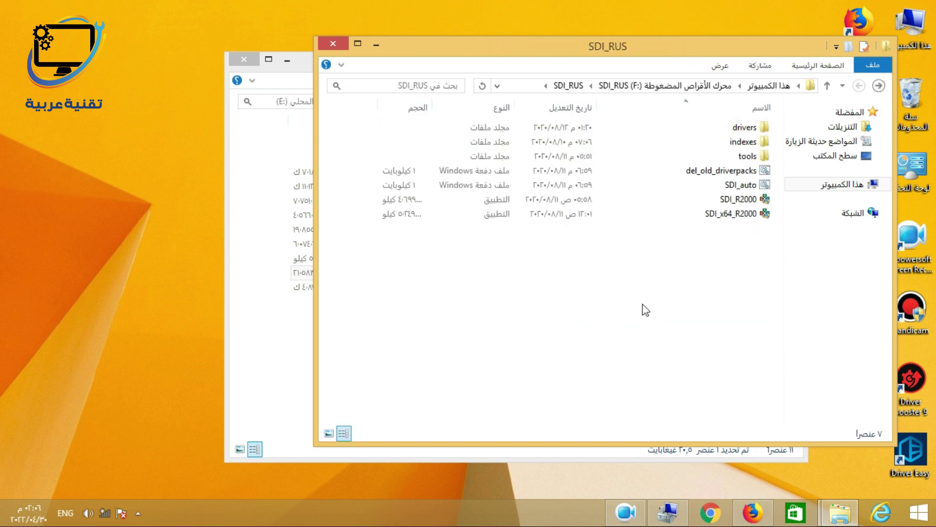
# Launch the 64-bit Snappy Driver Installer, SDI_x64_R2000, from the SDI_RUS folder
pyautogui.click(738, 200)
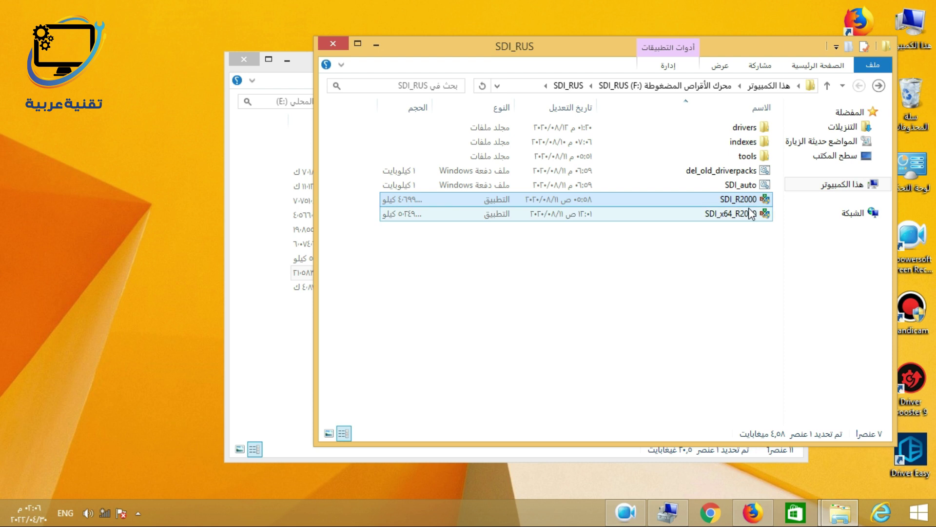
pyautogui.click(745, 214)
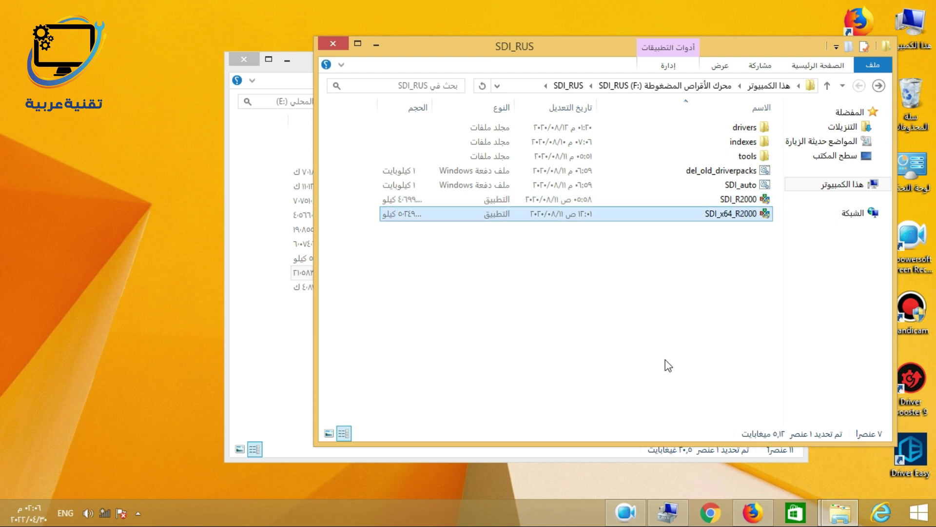
pyautogui.doubleClick(733, 217)
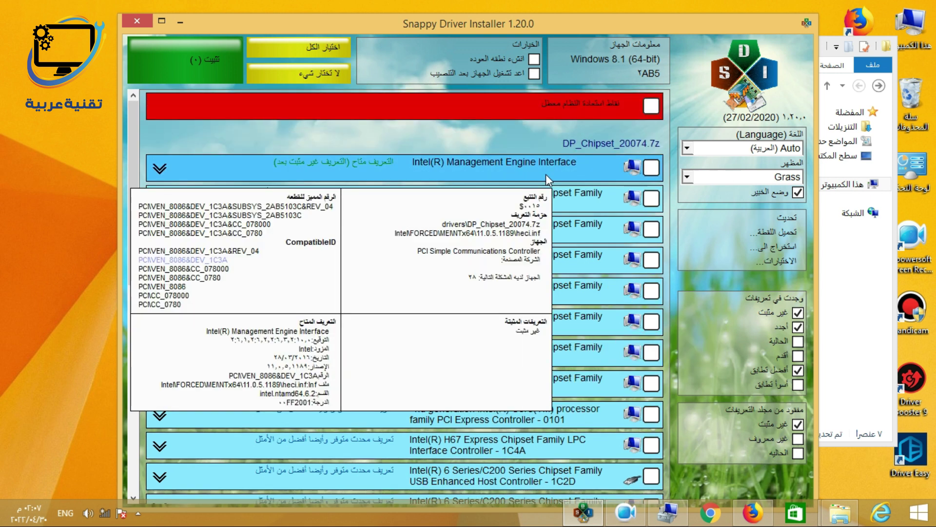
# Select the Intel(R) Management Engine Interface driver for installation and check the PCI Simple Communications Controller in Device Manager
pyautogui.click(651, 168)
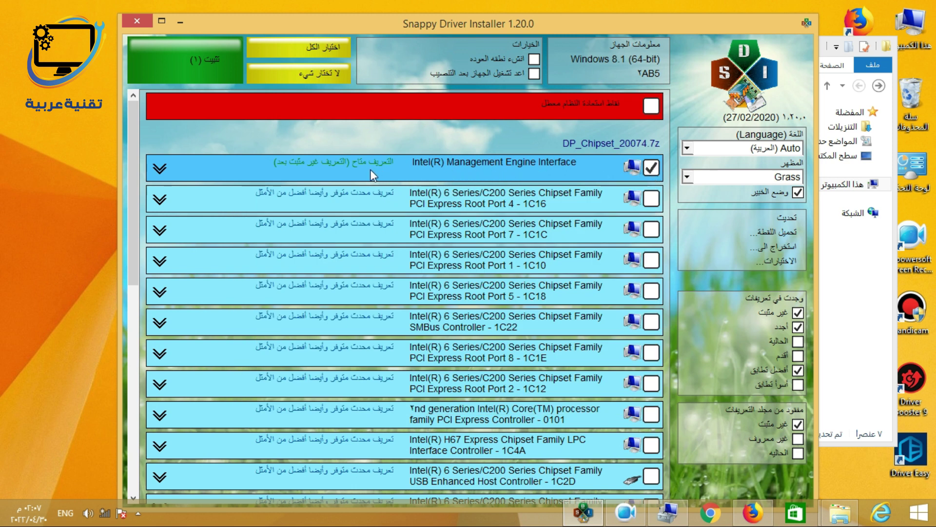
pyautogui.click(668, 512)
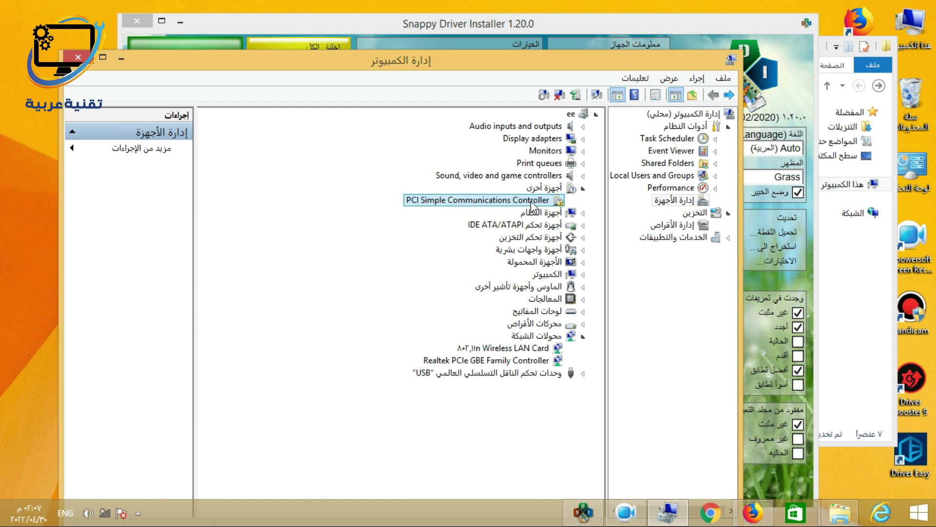
pyautogui.click(121, 57)
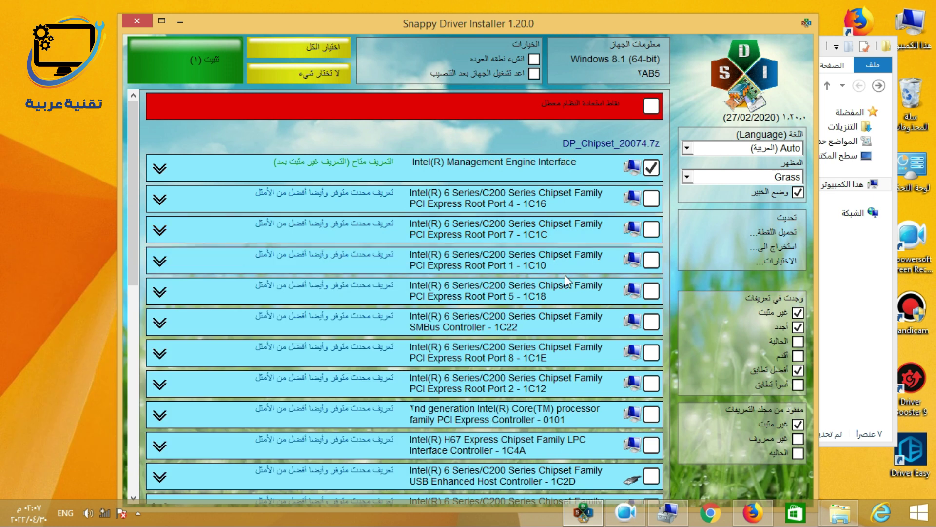
# Select the Realtek PCIe GbE Family Controller driver in the DP_LAN_Realtek-NT pack for installation
pyautogui.scroll(-1, 443, 281)
pyautogui.scroll(-1, 440, 285)
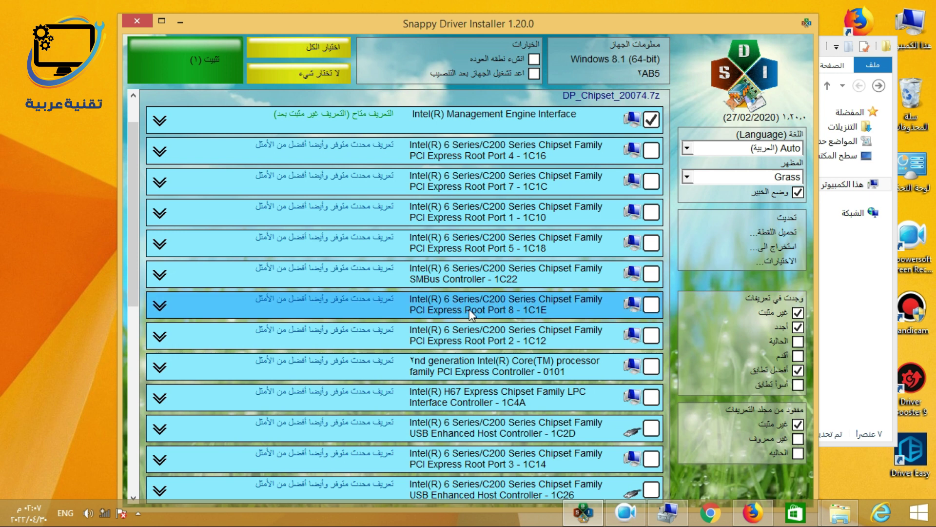
pyautogui.moveTo(469, 310)
pyautogui.scroll(-6, 469, 309)
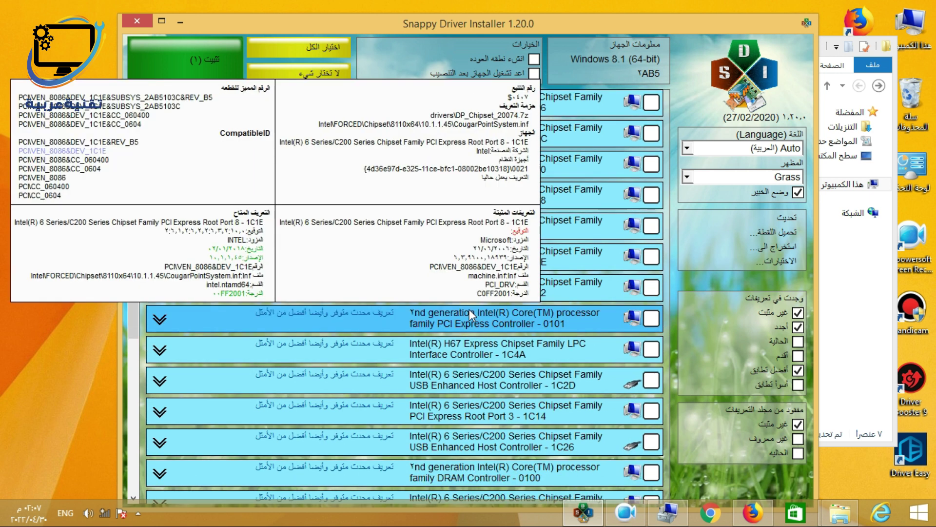
pyautogui.scroll(-5, 549, 347)
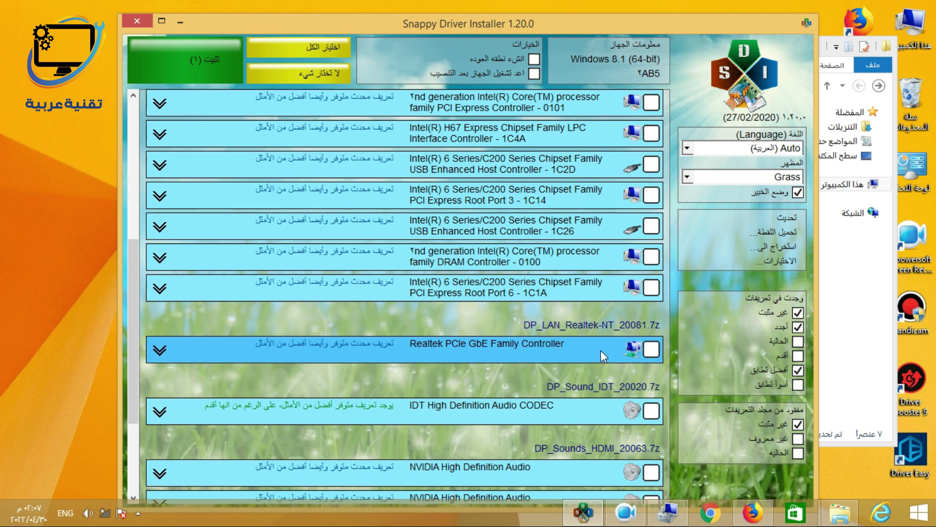
pyautogui.click(651, 349)
# Examine the IDT audio, NVIDIA audio and Texas Instruments USB 3.0 entries, comparing the available and installed driver details
pyautogui.scroll(-2, 501, 352)
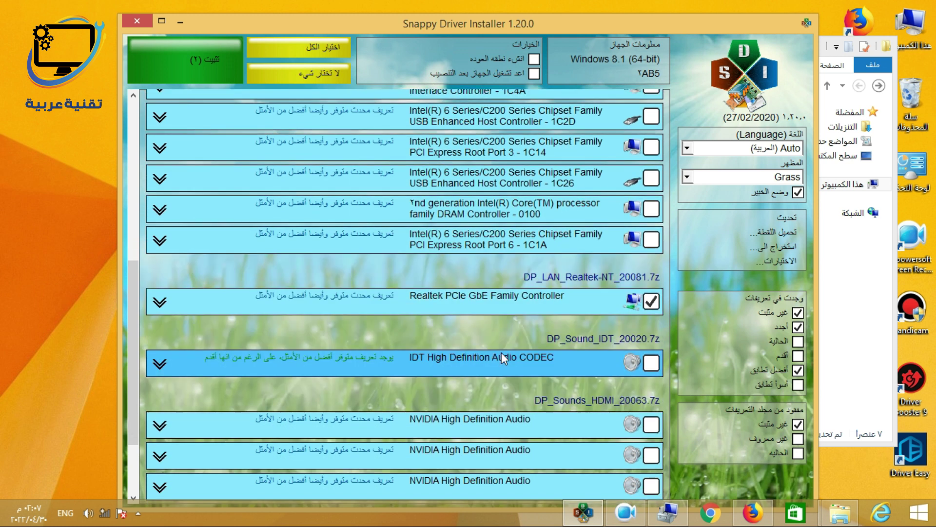
pyautogui.moveTo(501, 352)
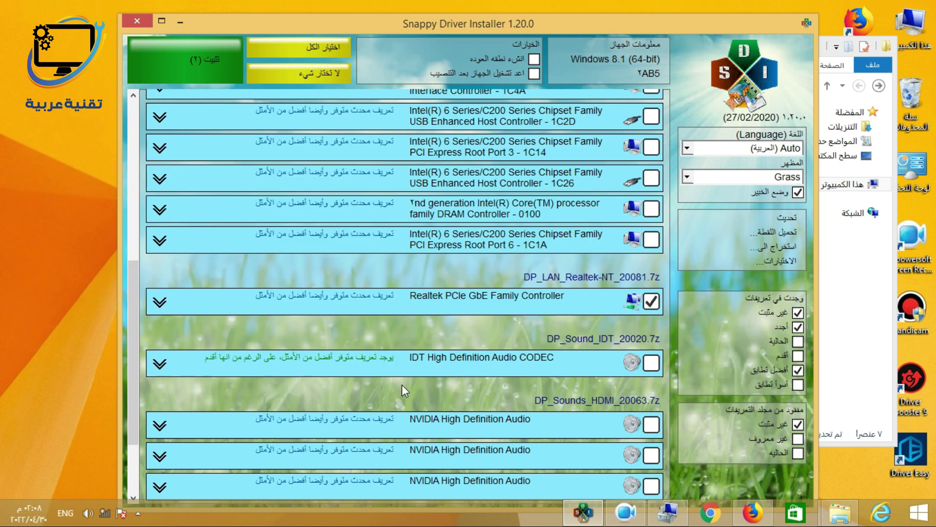
pyautogui.scroll(-4, 414, 380)
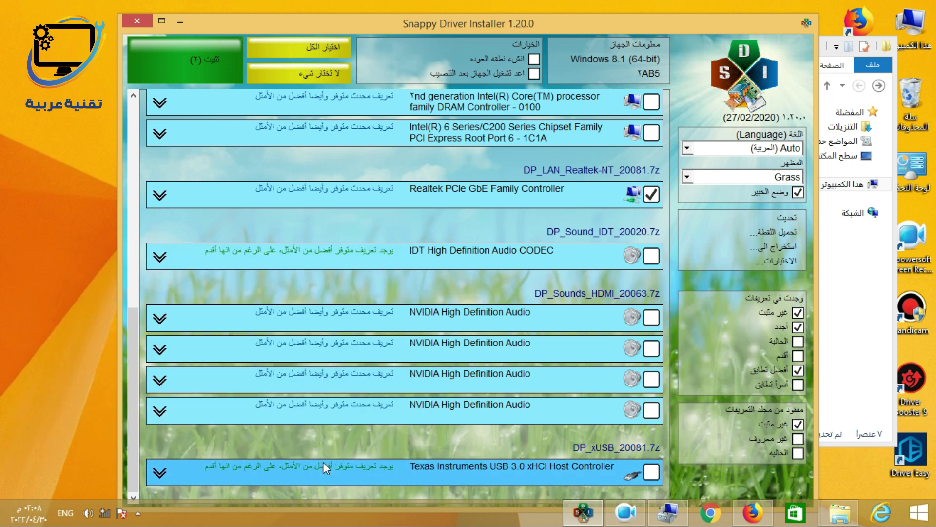
pyautogui.moveTo(323, 462)
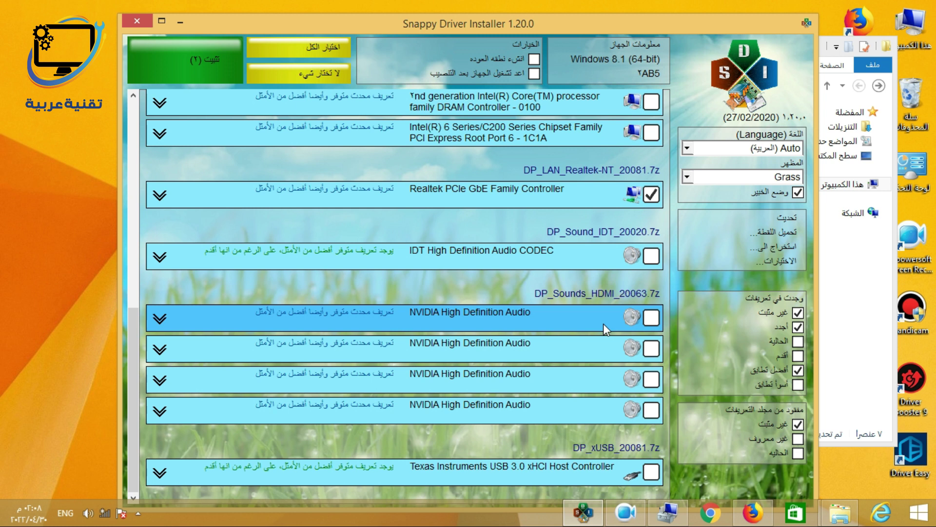
pyautogui.moveTo(600, 259)
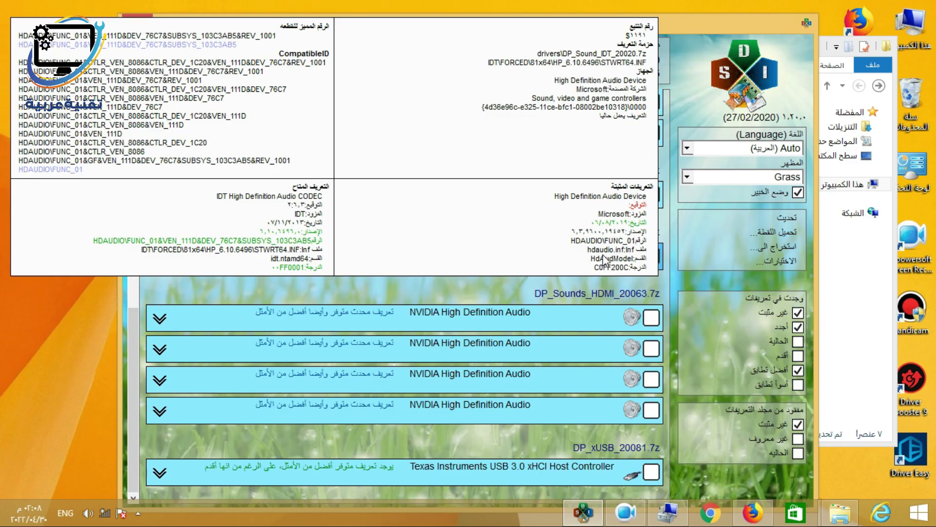
# Enable the option to restart the computer after driver installation
pyautogui.scroll(3, 380, 350)
pyautogui.scroll(5, 383, 346)
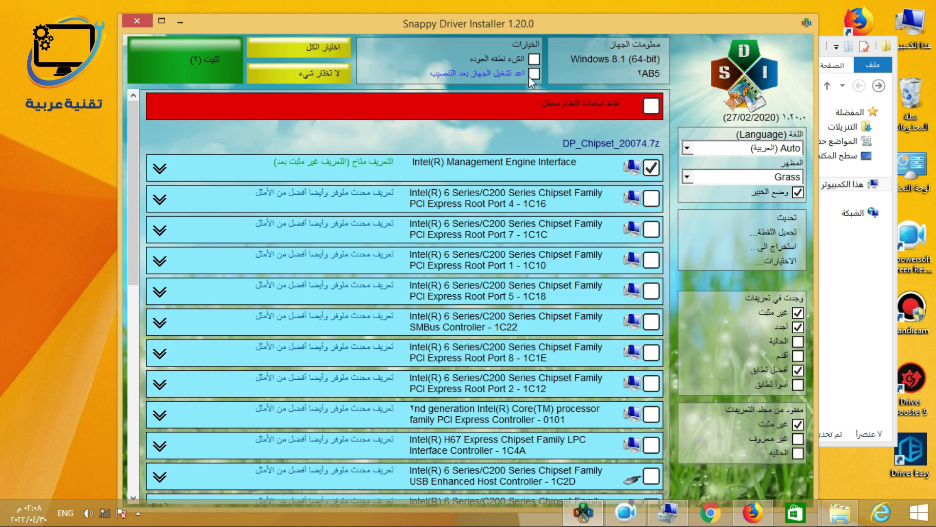
pyautogui.click(529, 76)
# Inspect the driver details of the Intel PCI Express Root Port 5 entry and bring Device Manager back into view
pyautogui.moveTo(434, 262)
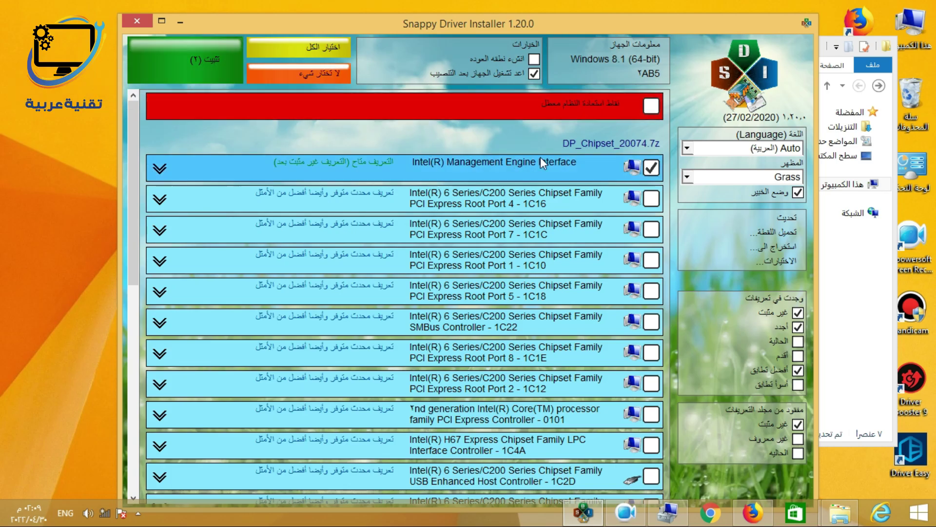
pyautogui.scroll(-2, 448, 305)
pyautogui.scroll(2, 447, 305)
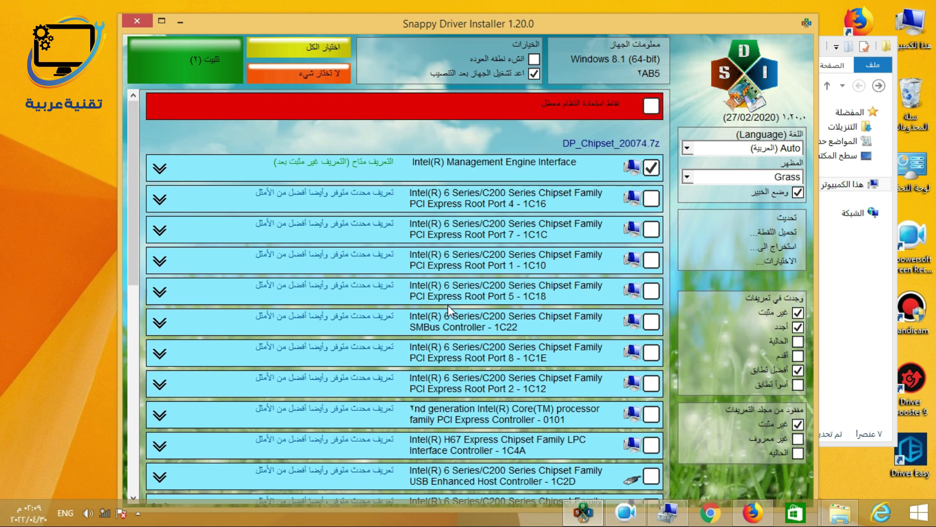
pyautogui.moveTo(446, 297)
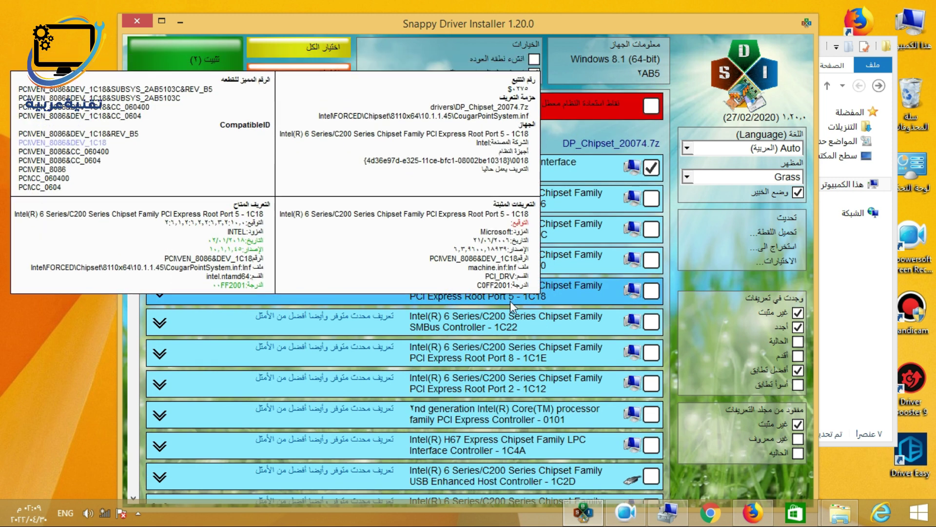
pyautogui.click(658, 521)
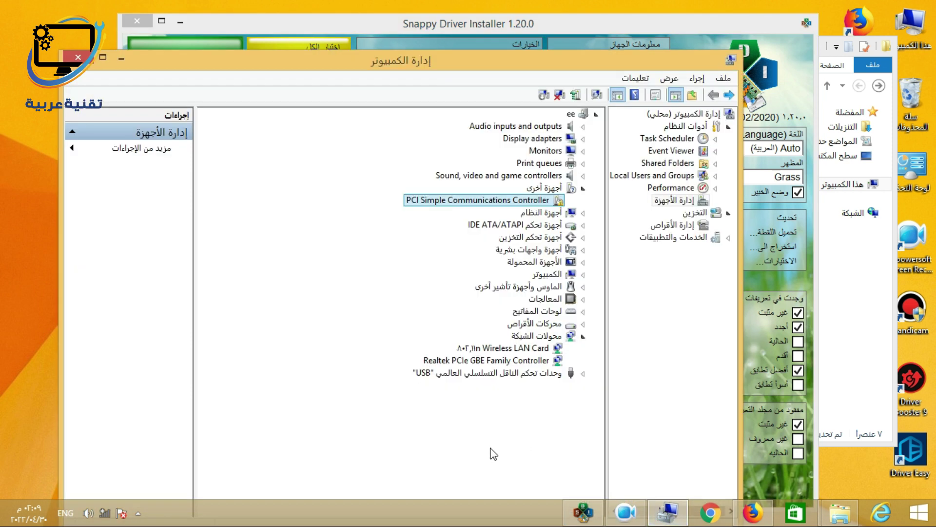